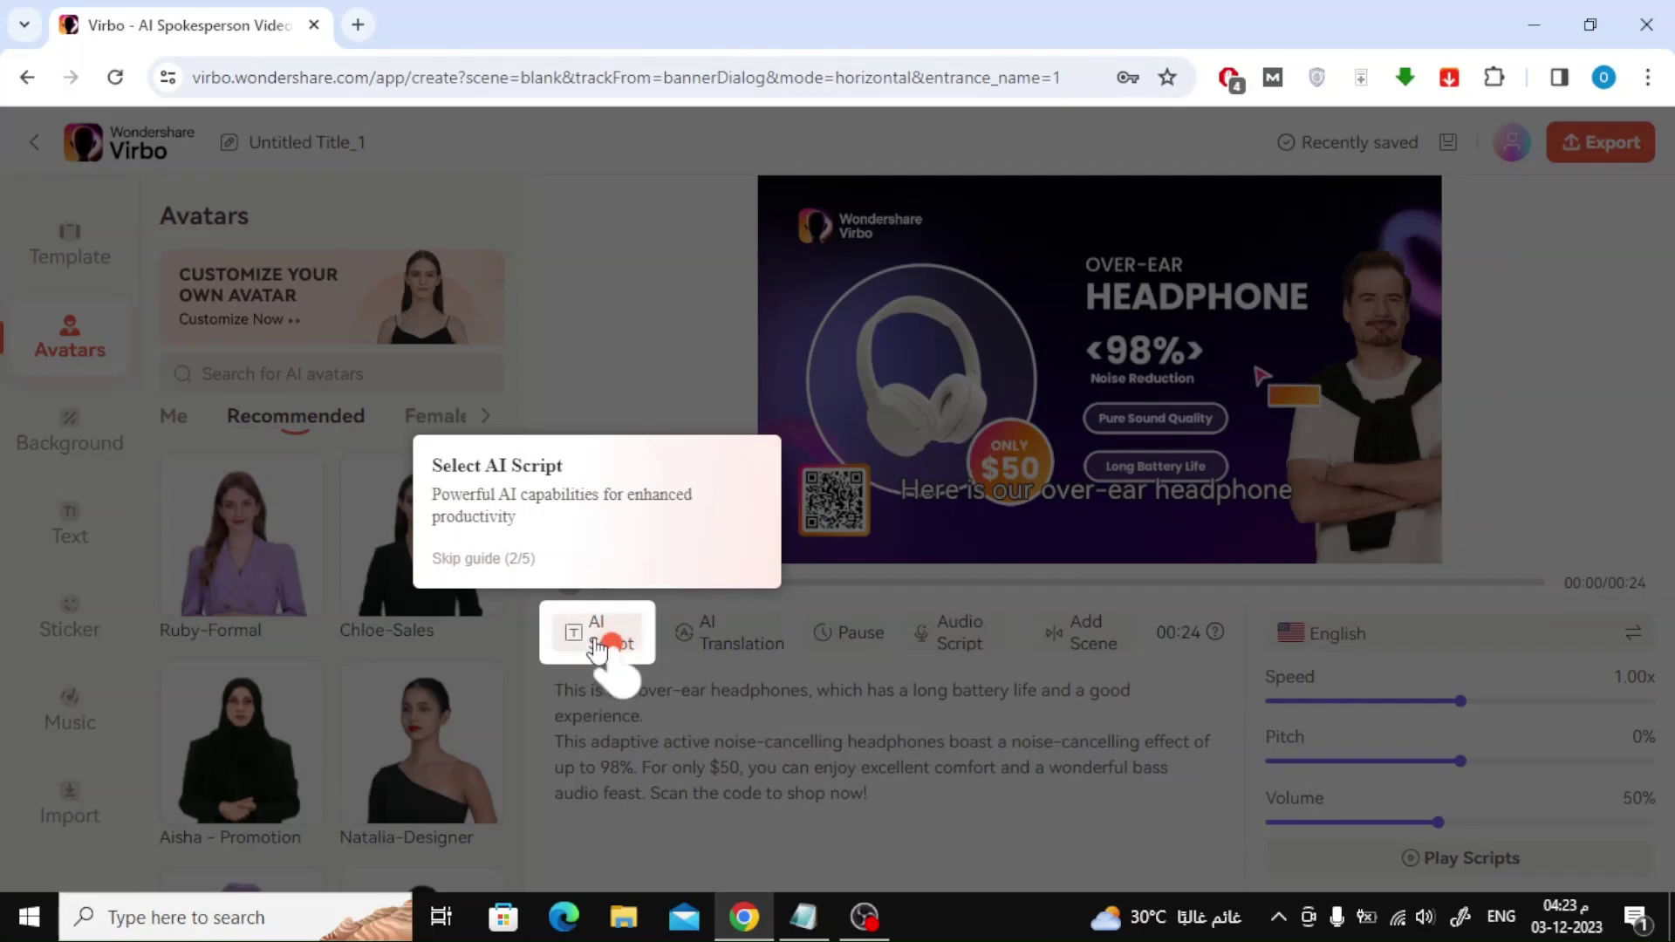
- Rewrite the headphone ad script in the Engaging style with AI Script and apply it
{"action": "left_click", "coordinate": [602, 633]}
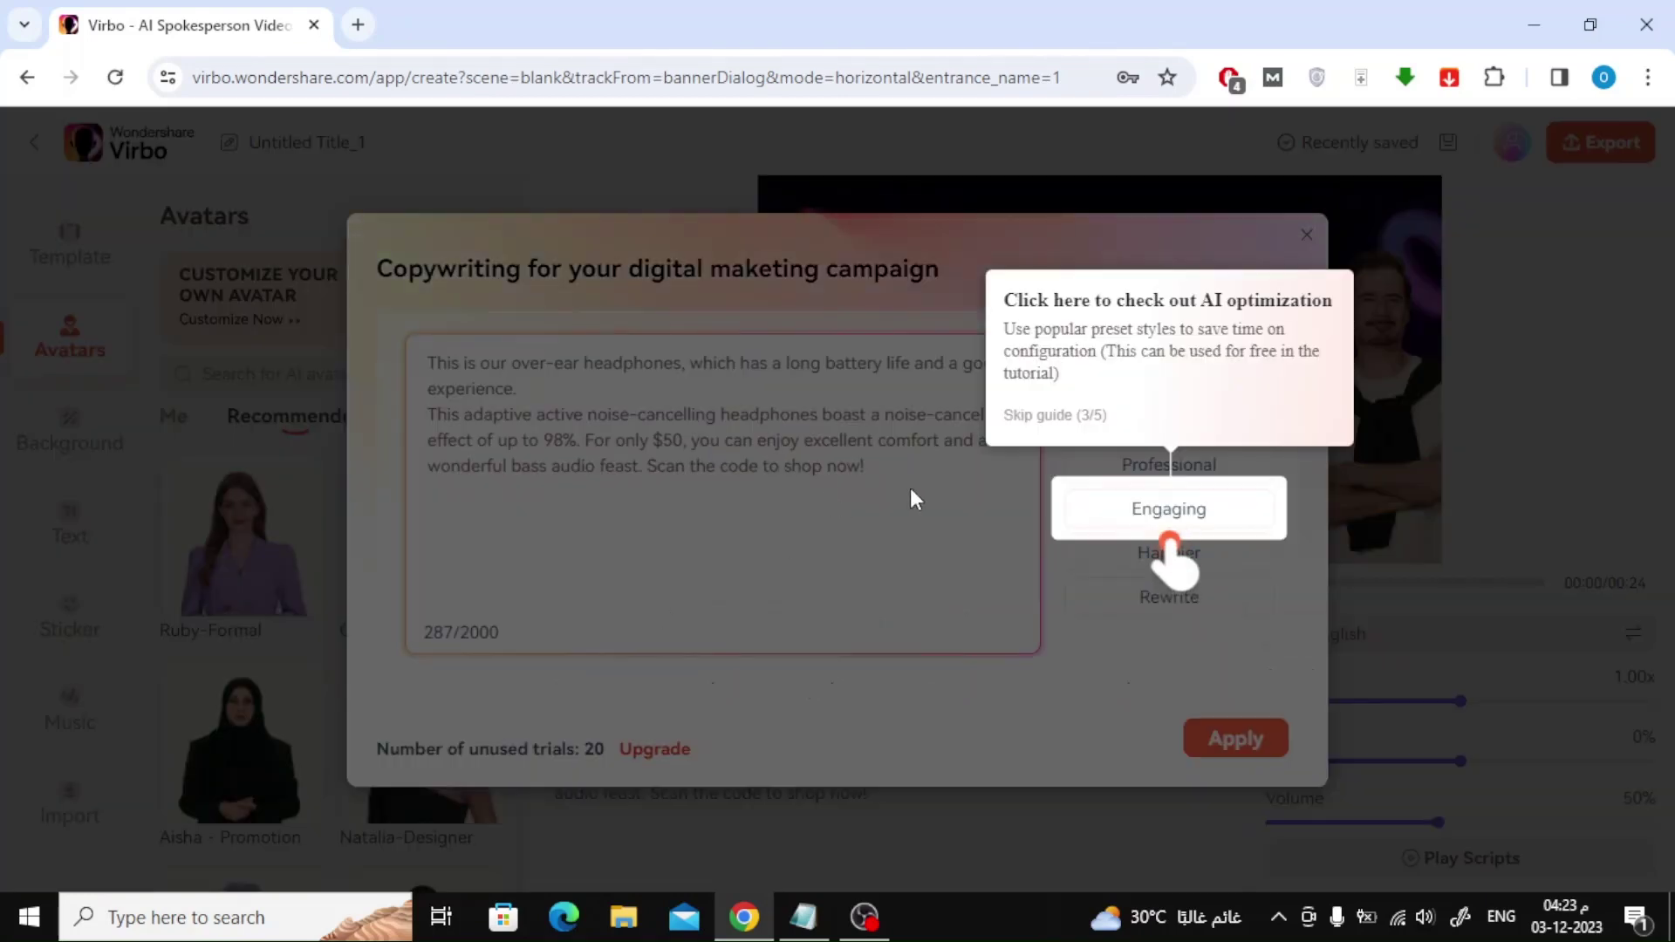
{"action": "left_click", "coordinate": [1185, 513]}
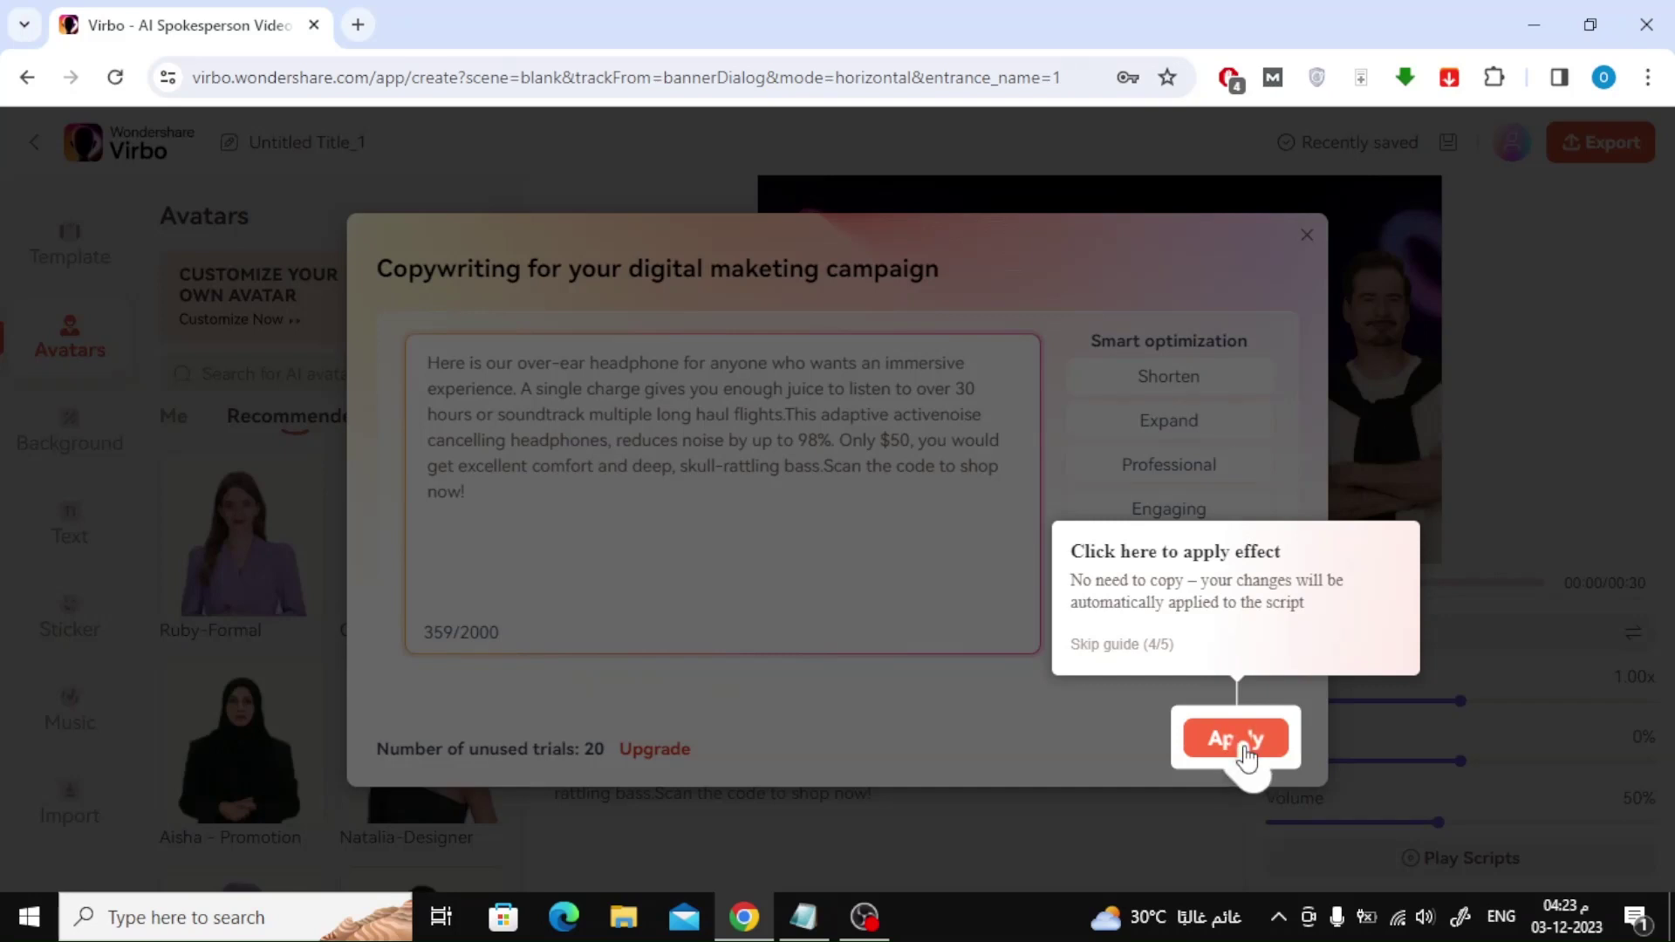
{"action": "left_click", "coordinate": [1237, 741]}
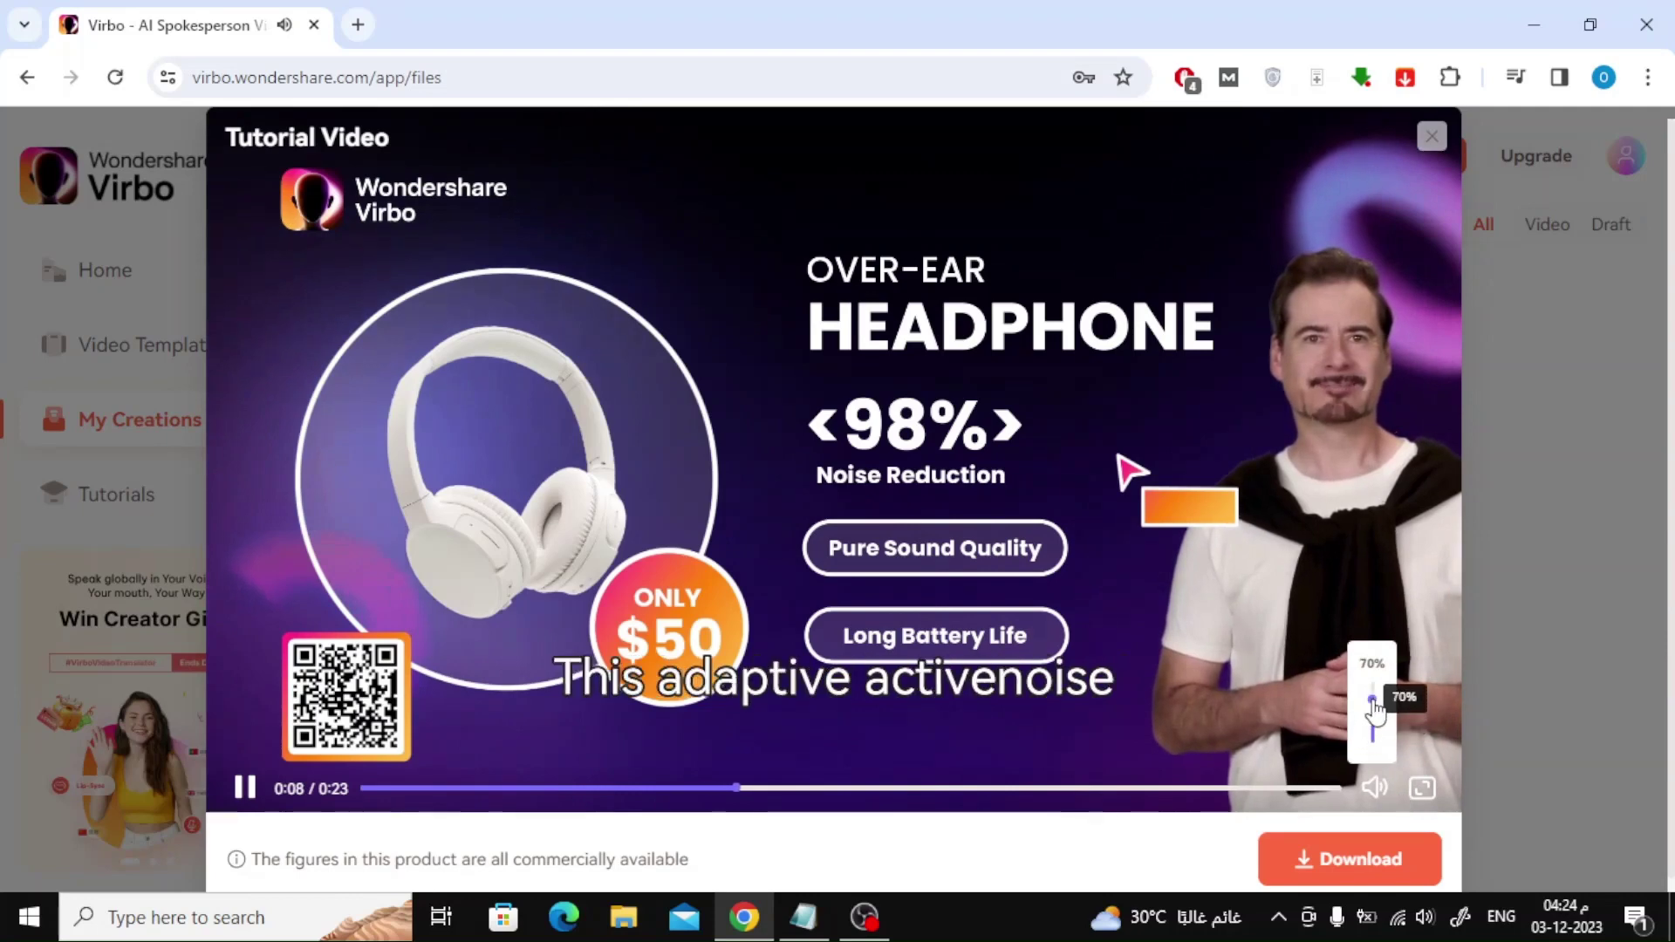
{"action": "left_click", "coordinate": [1377, 723]}
{"action": "left_click_drag", "start_coordinate": [1376, 723], "coordinate": [1365, 700]}
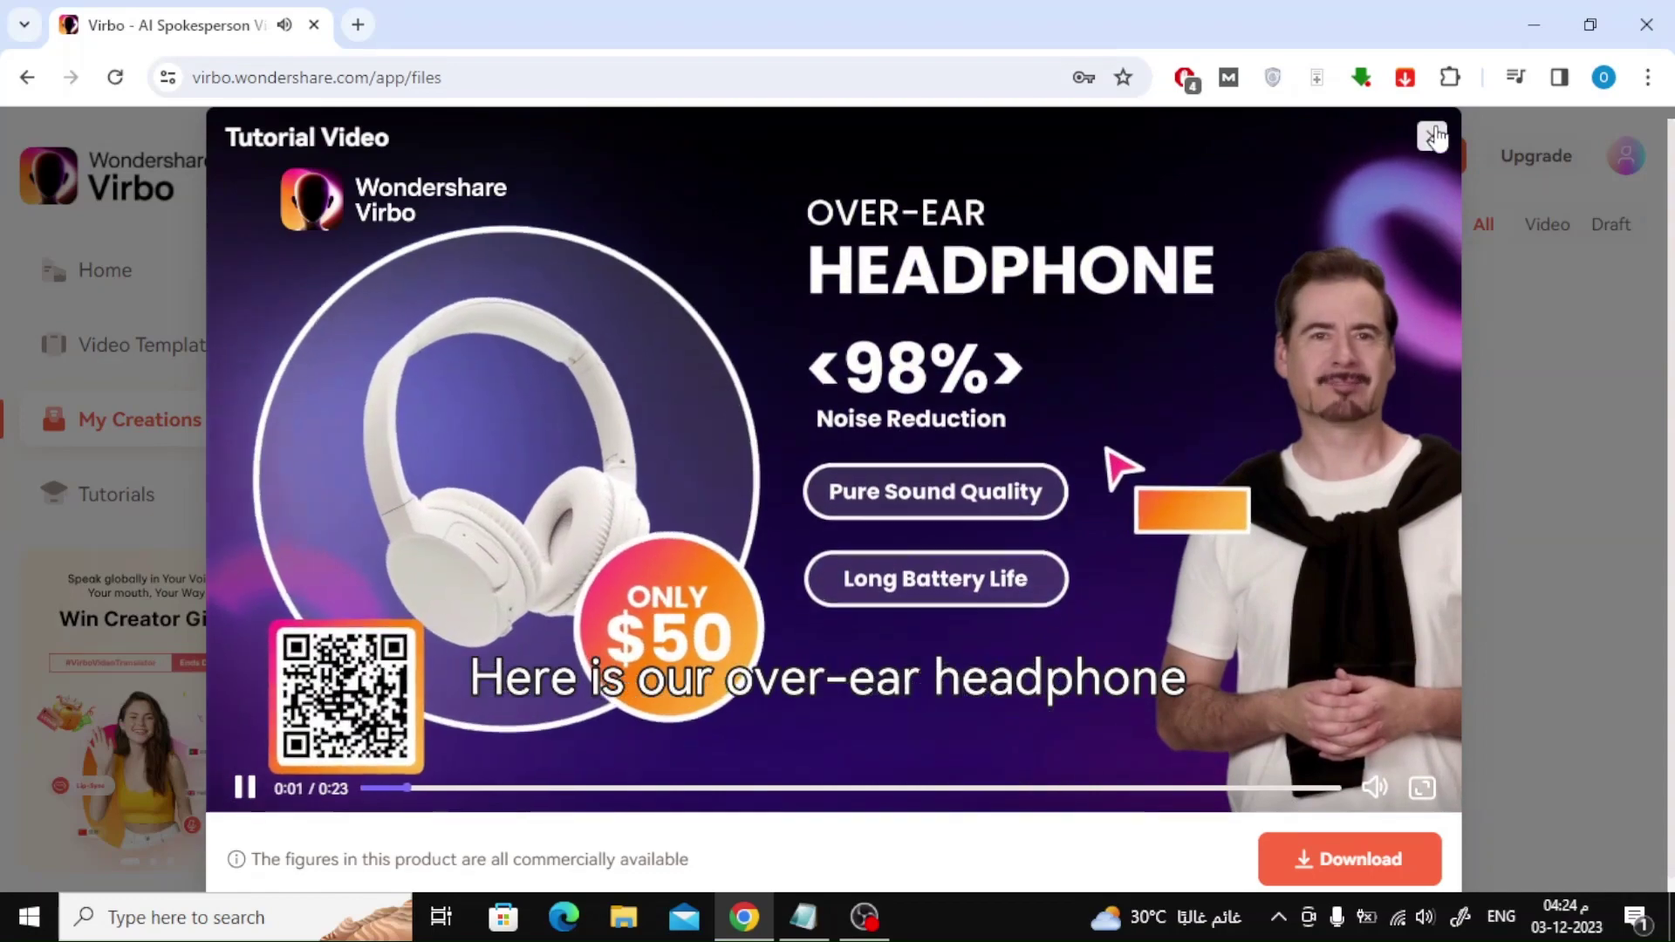
{"action": "left_click", "coordinate": [1432, 136]}
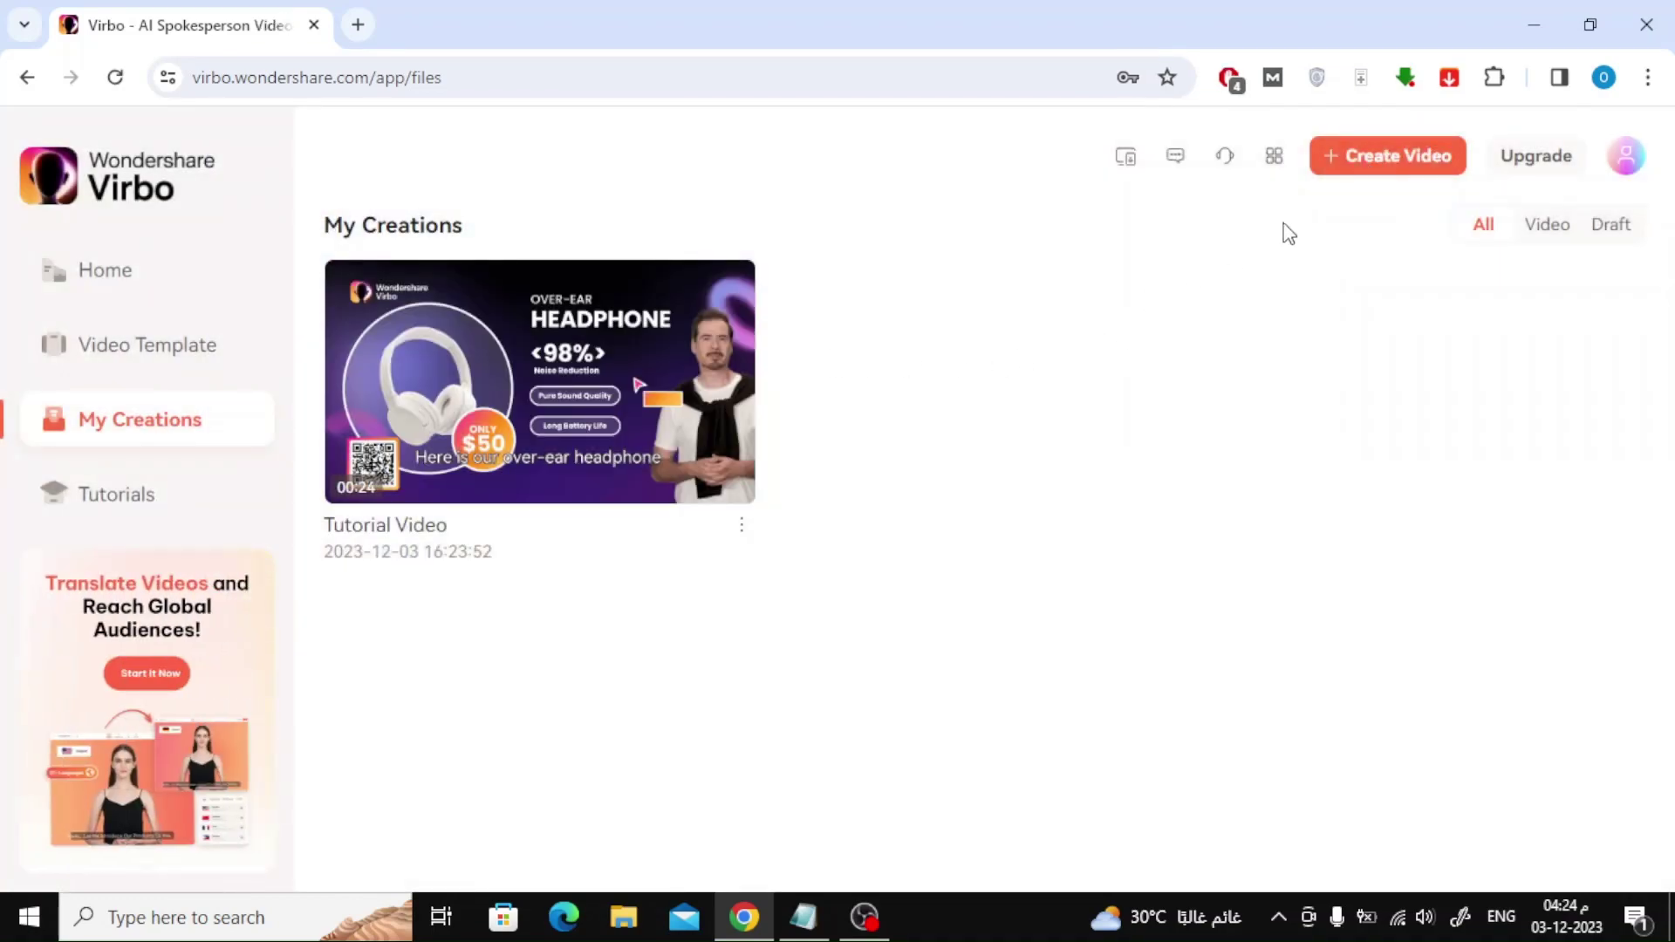
- Return to the Home page and dismiss the video-type survey
{"action": "left_click", "coordinate": [134, 272]}
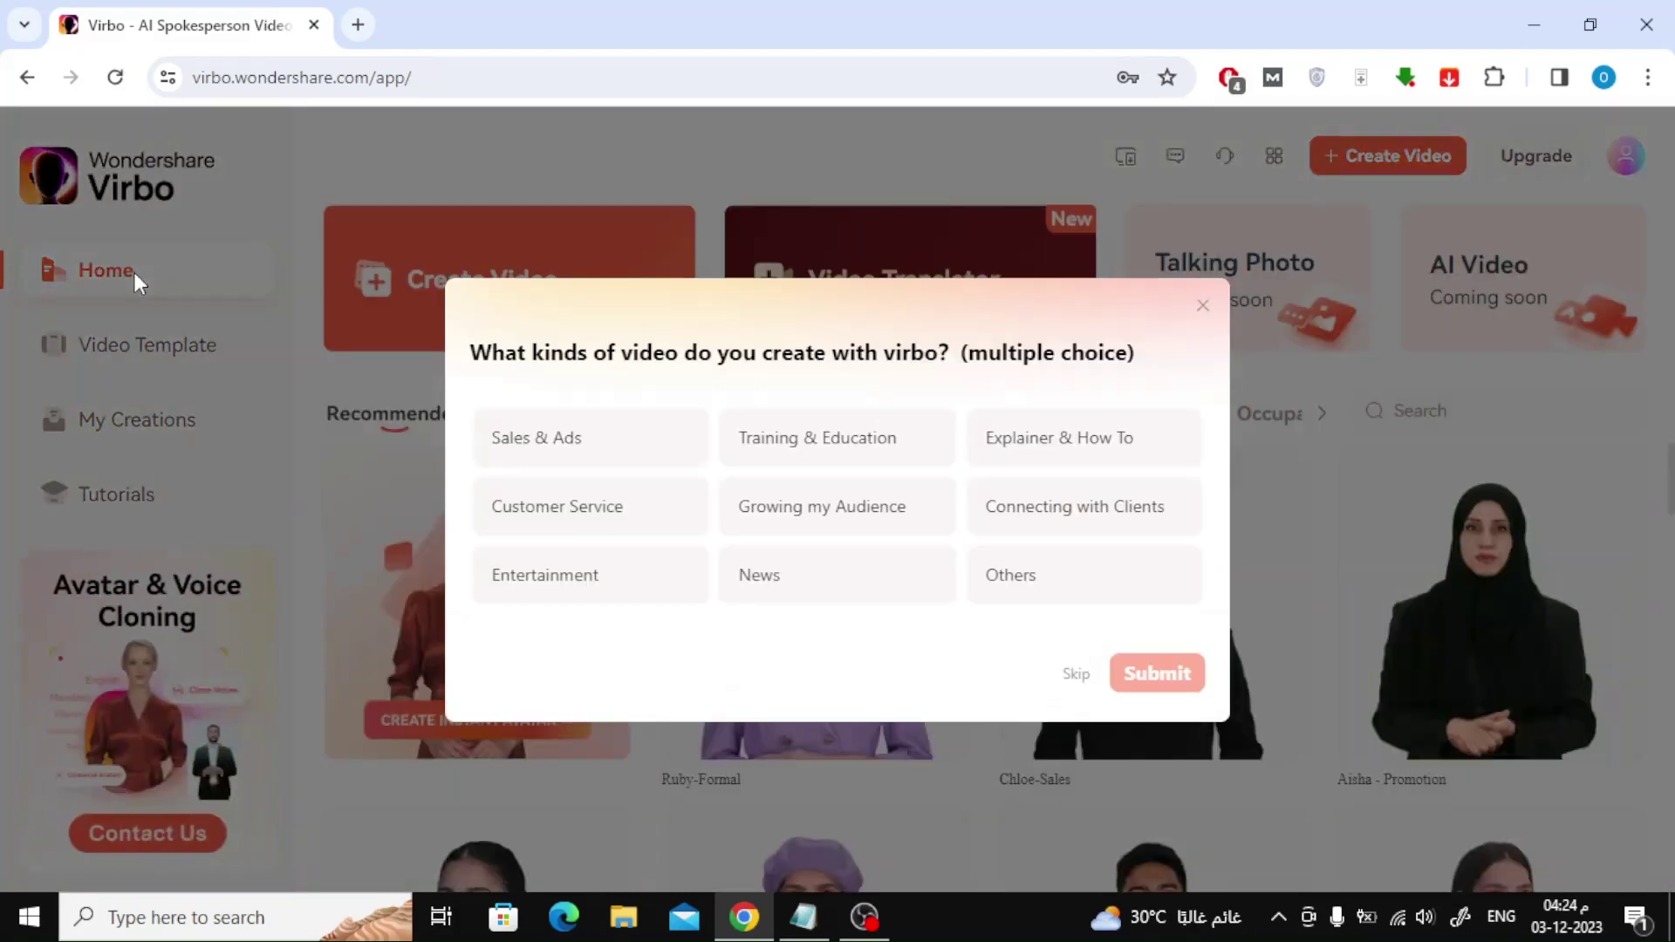
{"action": "key", "text": "Escape"}
{"action": "scroll", "coordinate": [642, 464], "scroll_direction": "down", "scroll_amount": 2}
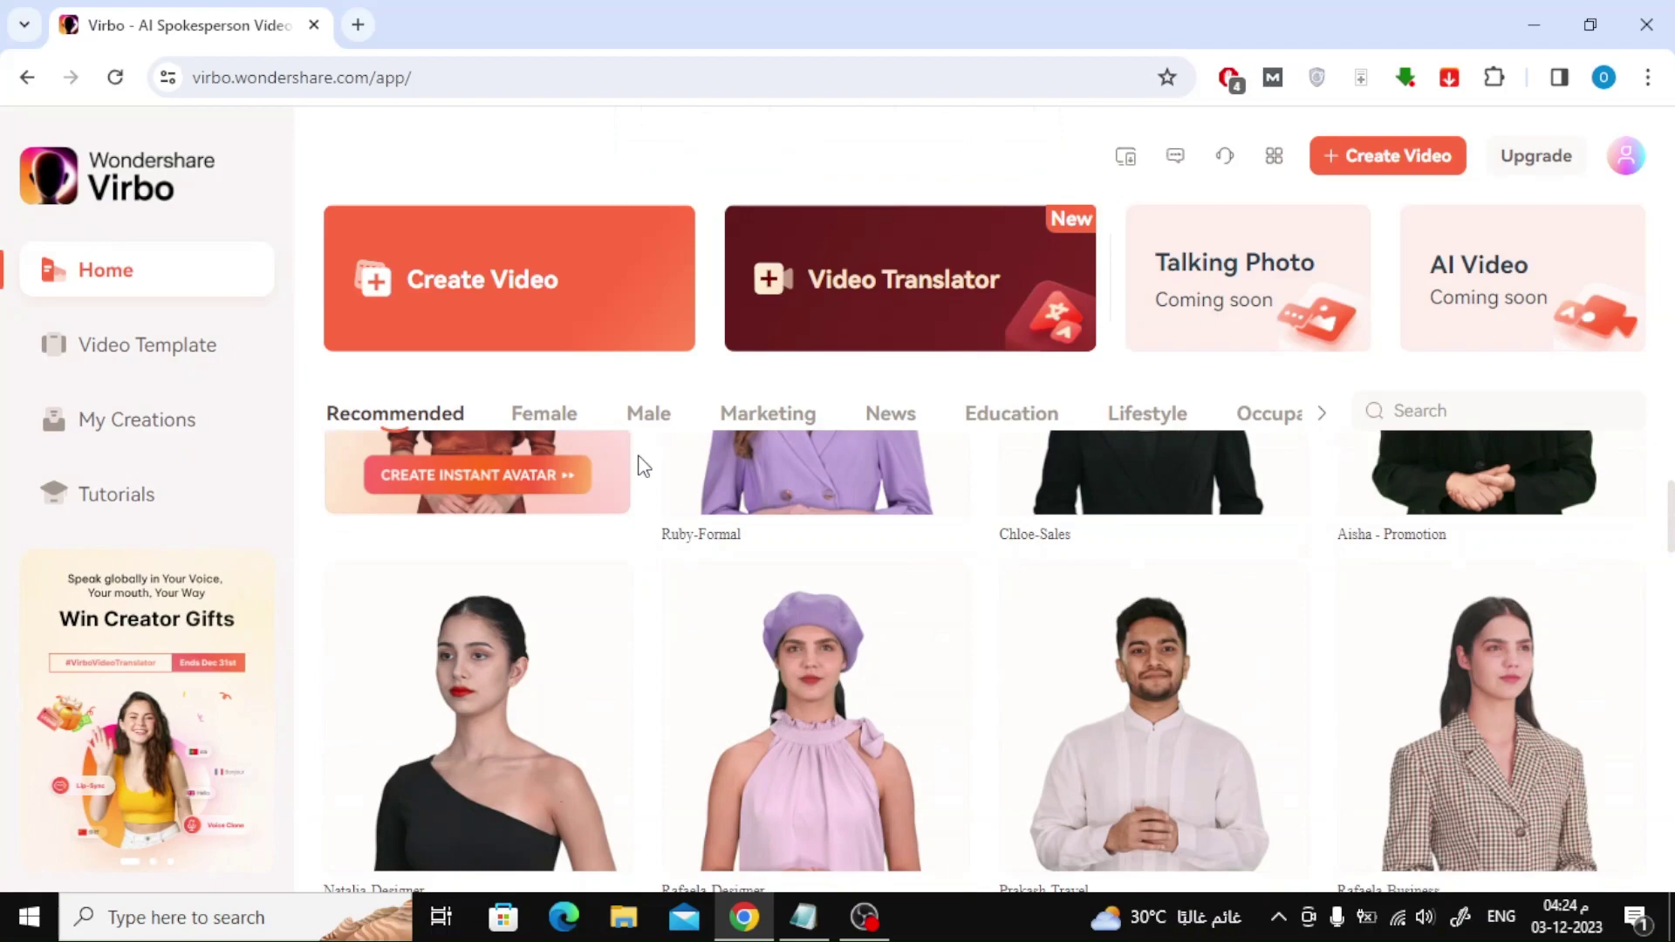
{"action": "scroll", "coordinate": [642, 464], "scroll_direction": "down", "scroll_amount": 1}
{"action": "scroll", "coordinate": [642, 464], "scroll_direction": "down", "scroll_amount": 2}
{"action": "scroll", "coordinate": [642, 465], "scroll_direction": "up", "scroll_amount": 4}
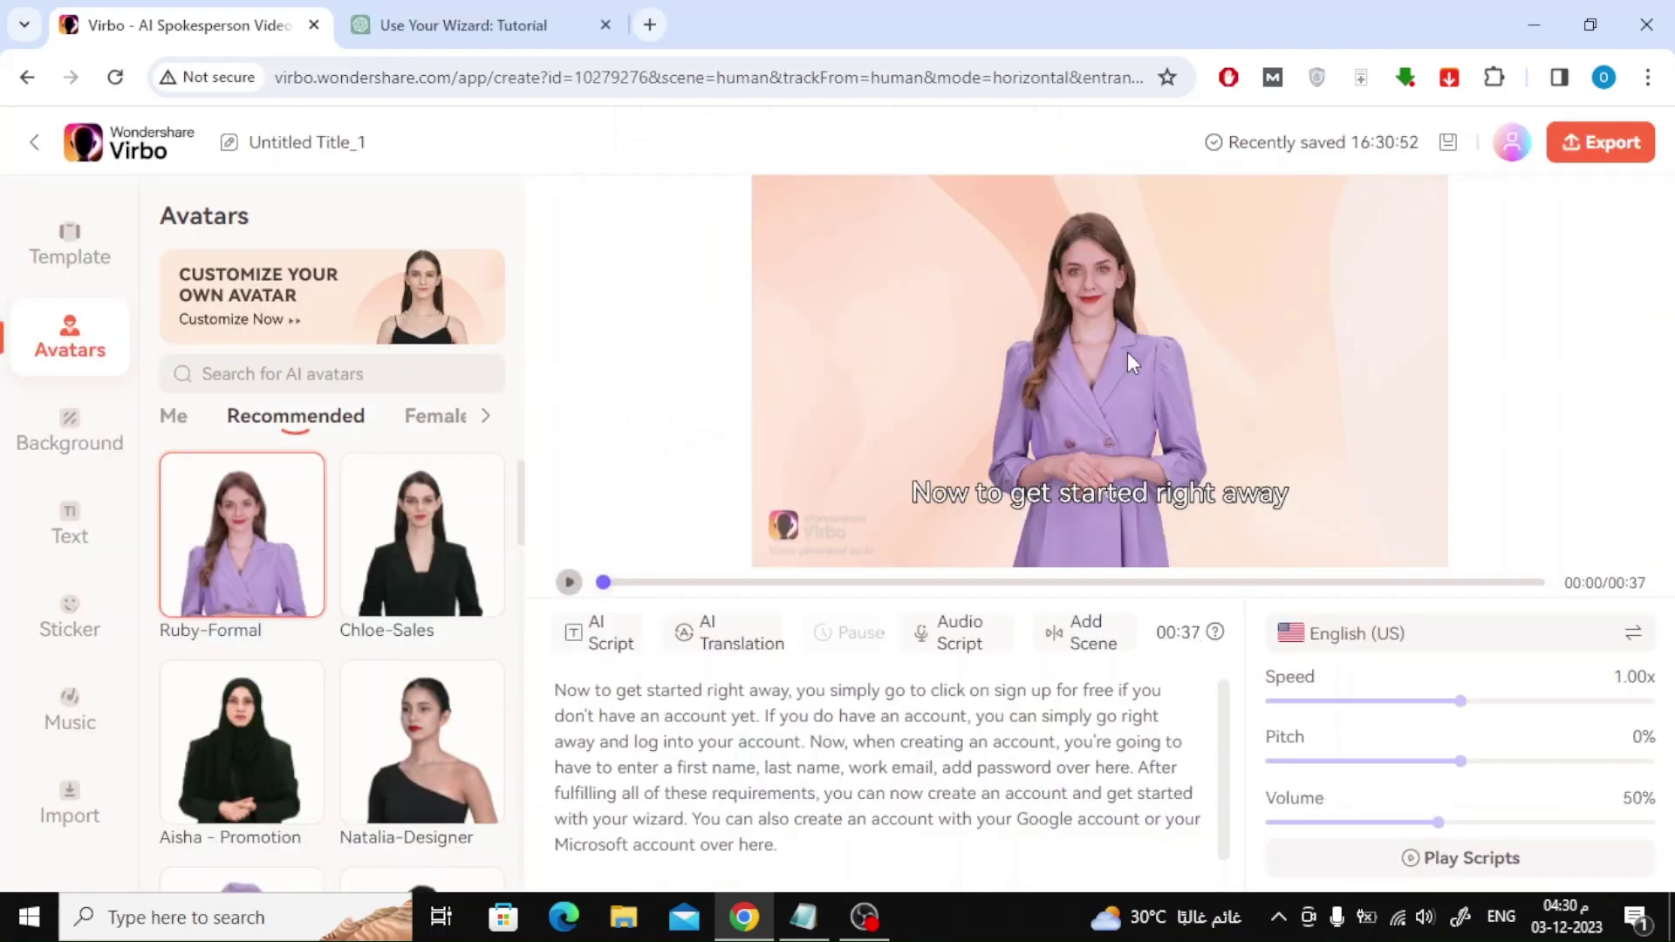
- Set the purple desk scene as the background and preview the video
{"action": "left_click", "coordinate": [70, 426]}
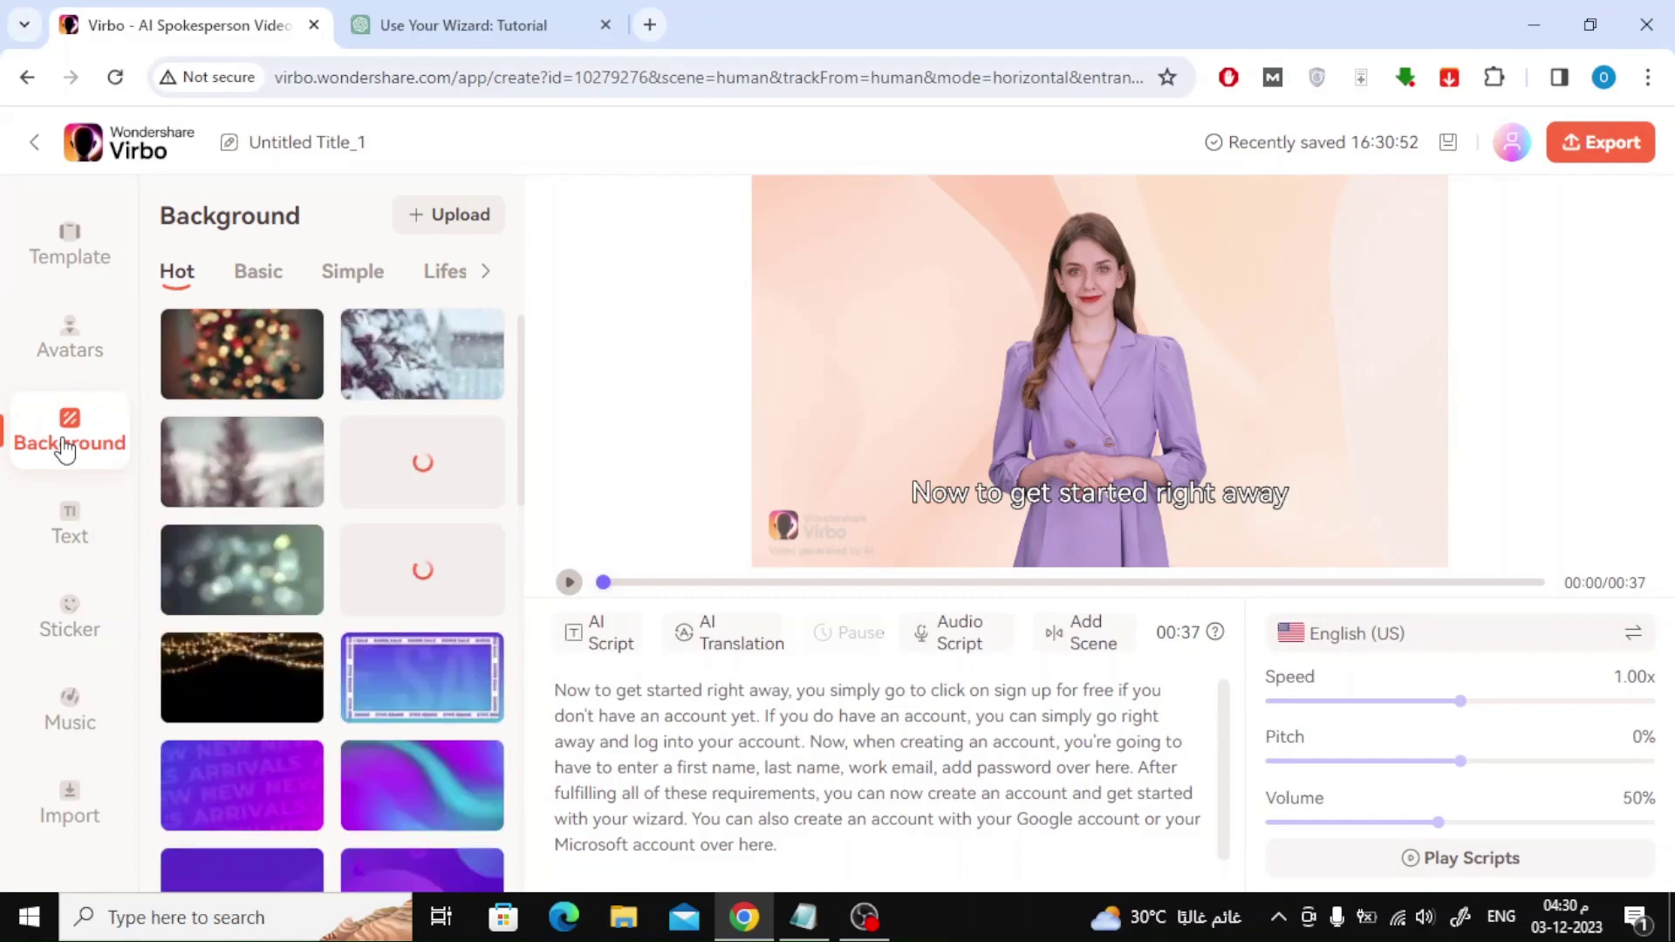
{"action": "scroll", "coordinate": [327, 523], "scroll_direction": "down", "scroll_amount": 2}
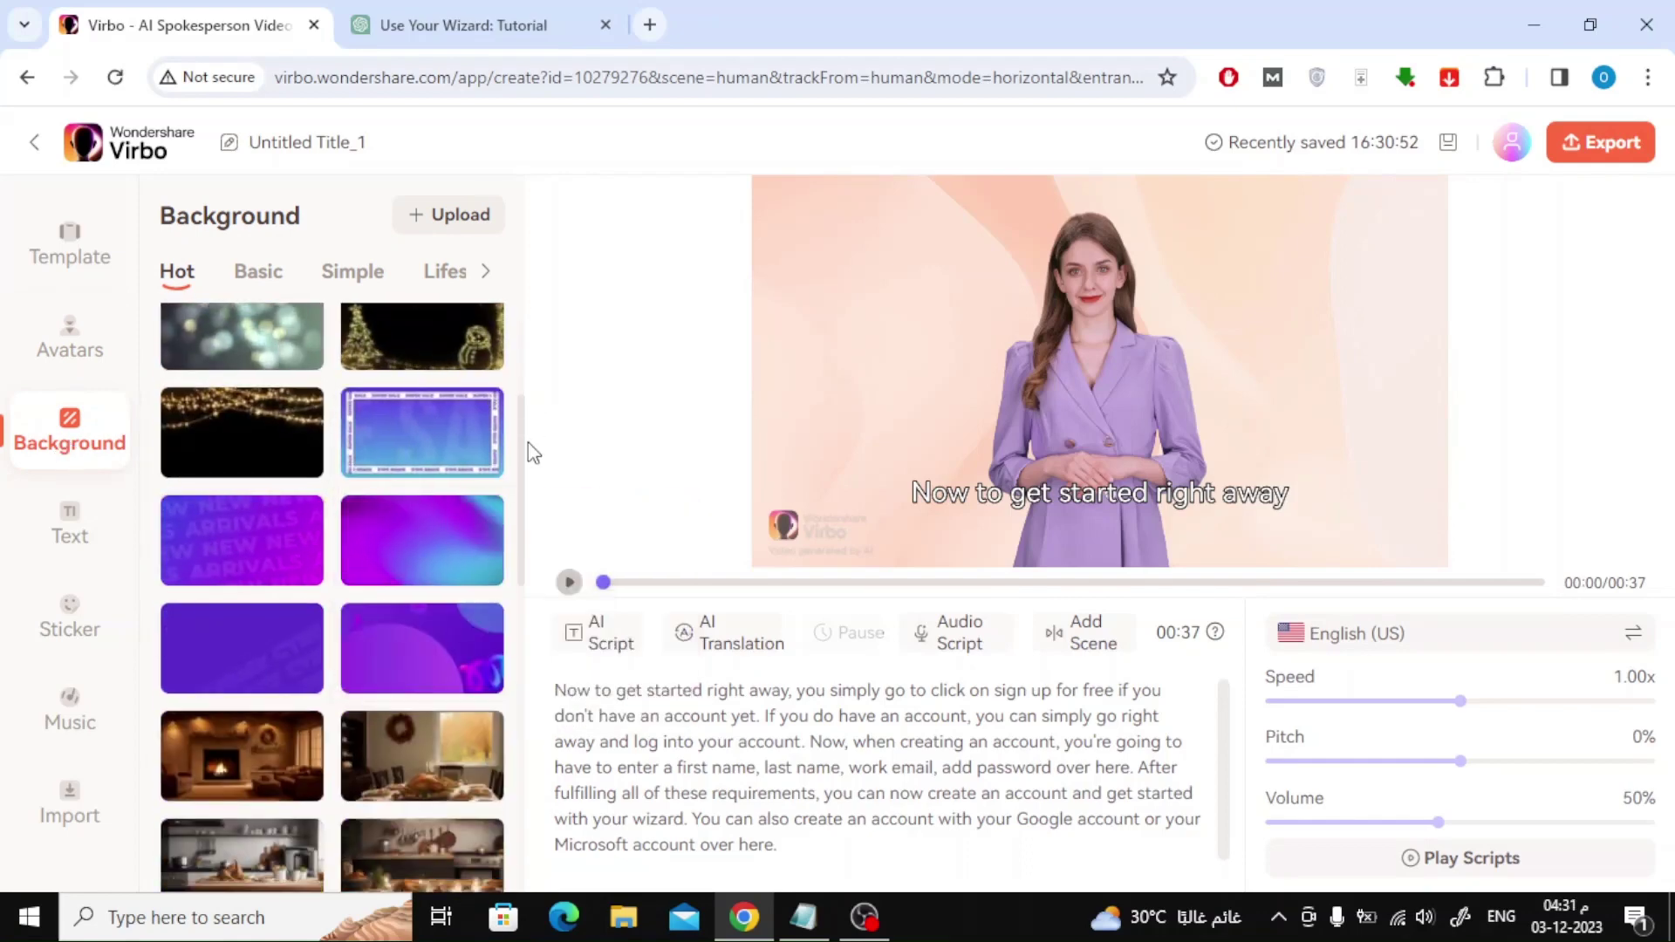
{"action": "scroll", "coordinate": [520, 485], "scroll_direction": "down", "scroll_amount": 2}
{"action": "scroll", "coordinate": [519, 484], "scroll_direction": "down", "scroll_amount": 2}
{"action": "scroll", "coordinate": [511, 484], "scroll_direction": "down", "scroll_amount": 2}
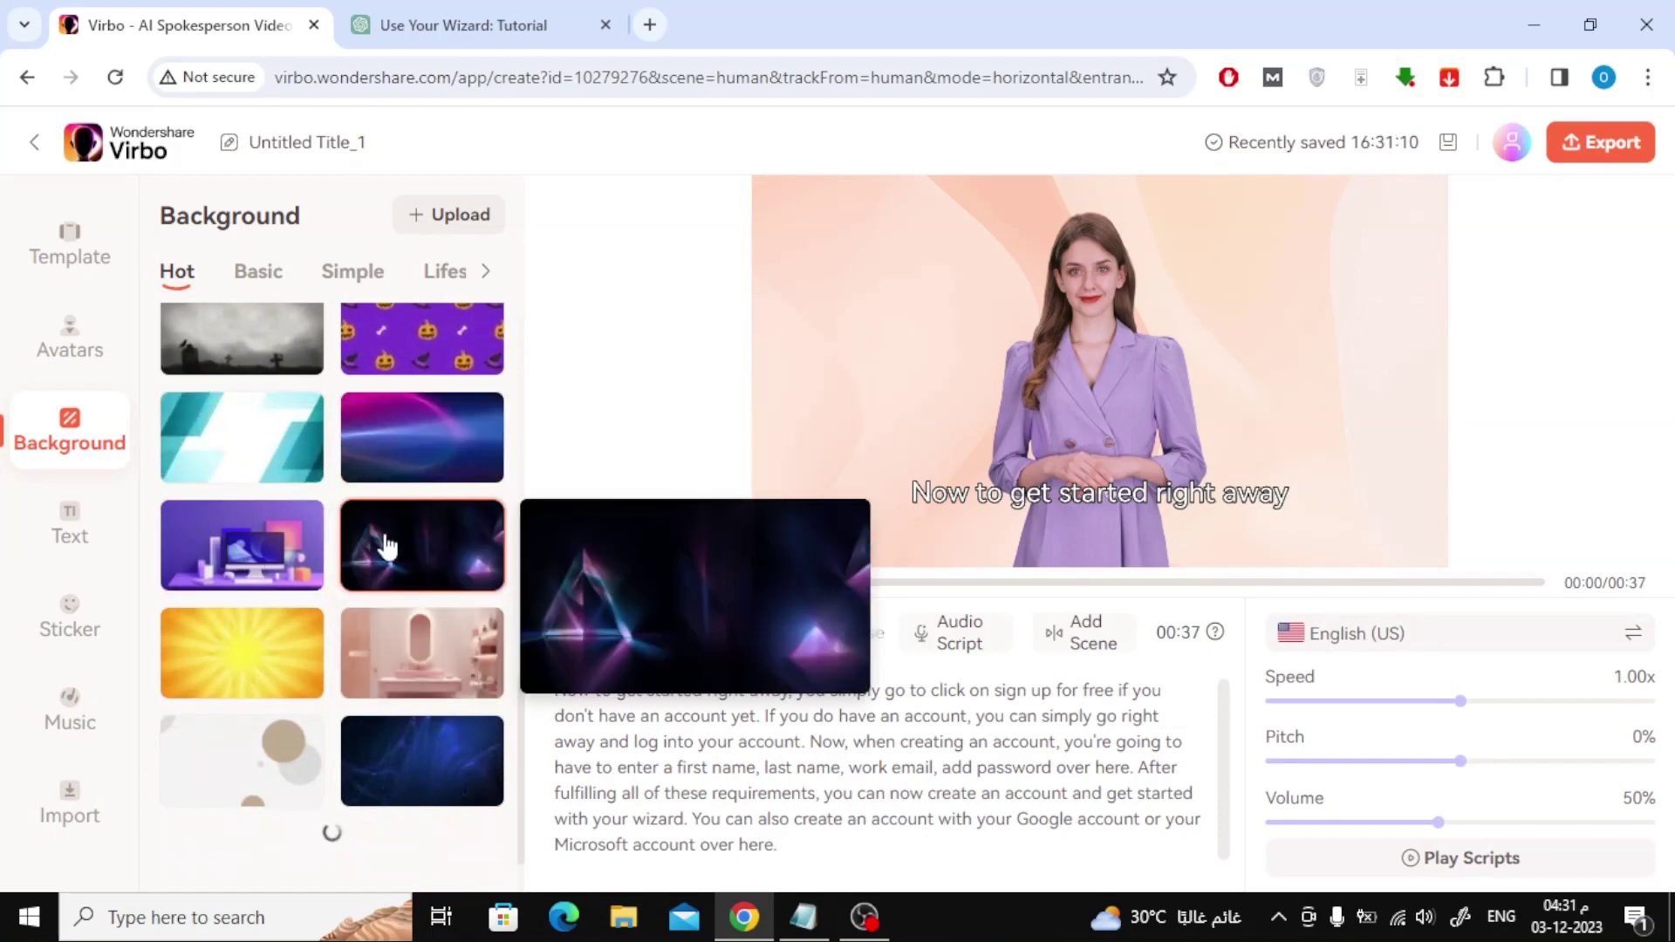
{"action": "scroll", "coordinate": [419, 498], "scroll_direction": "down", "scroll_amount": 1}
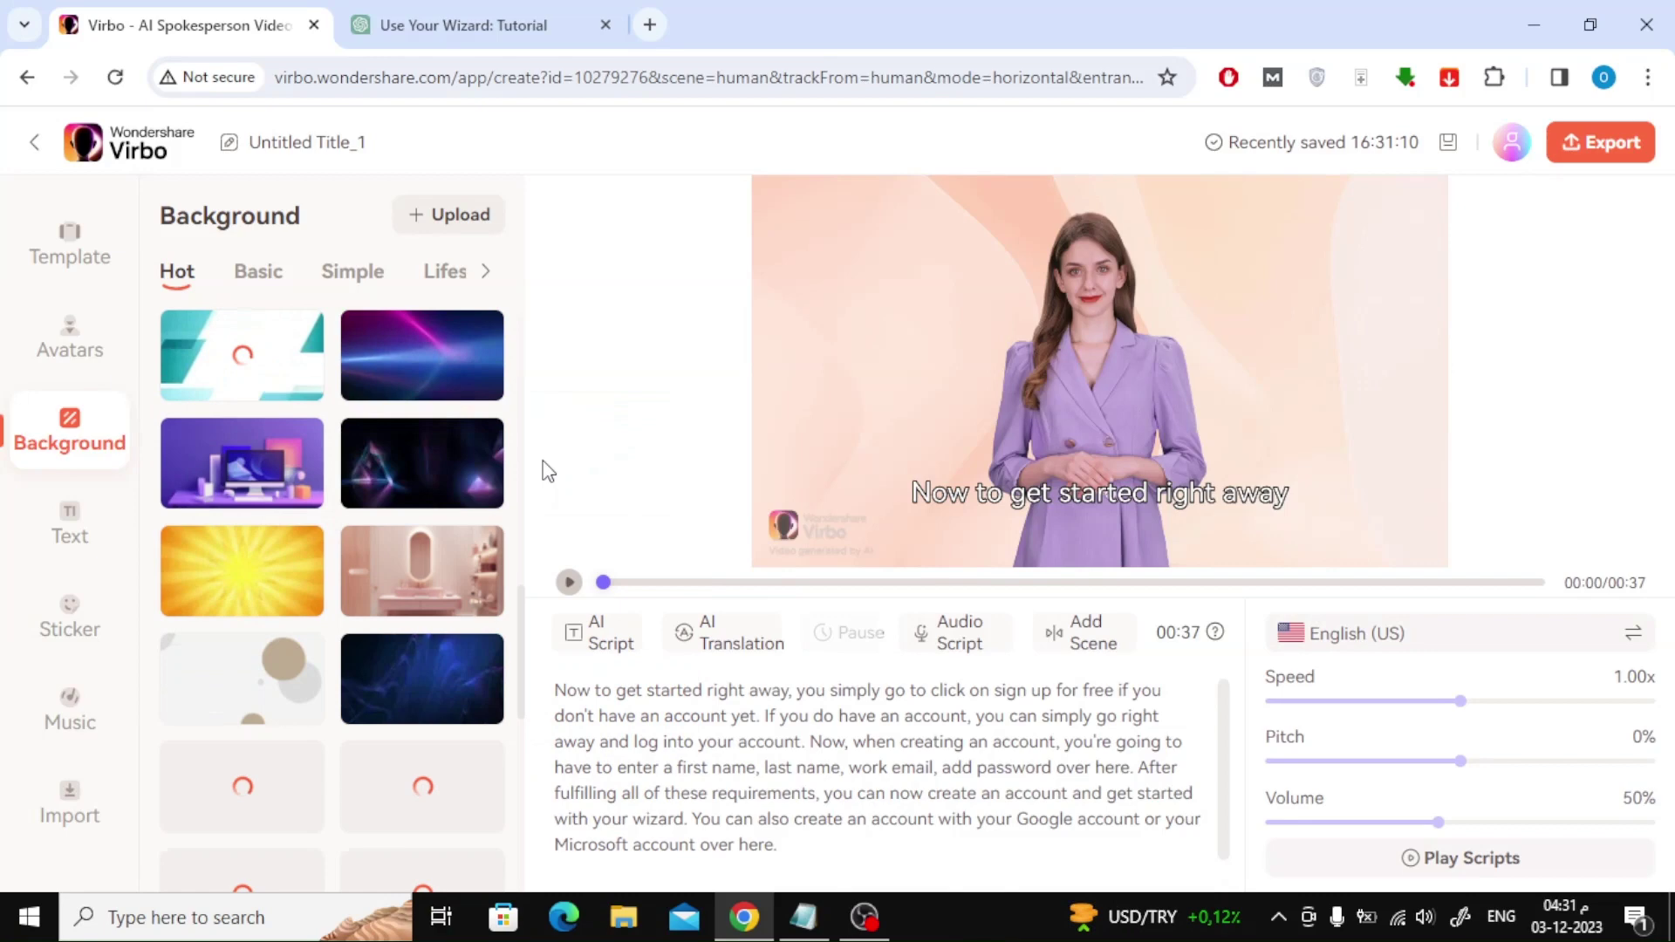
{"action": "scroll", "coordinate": [528, 481], "scroll_direction": "down", "scroll_amount": 2}
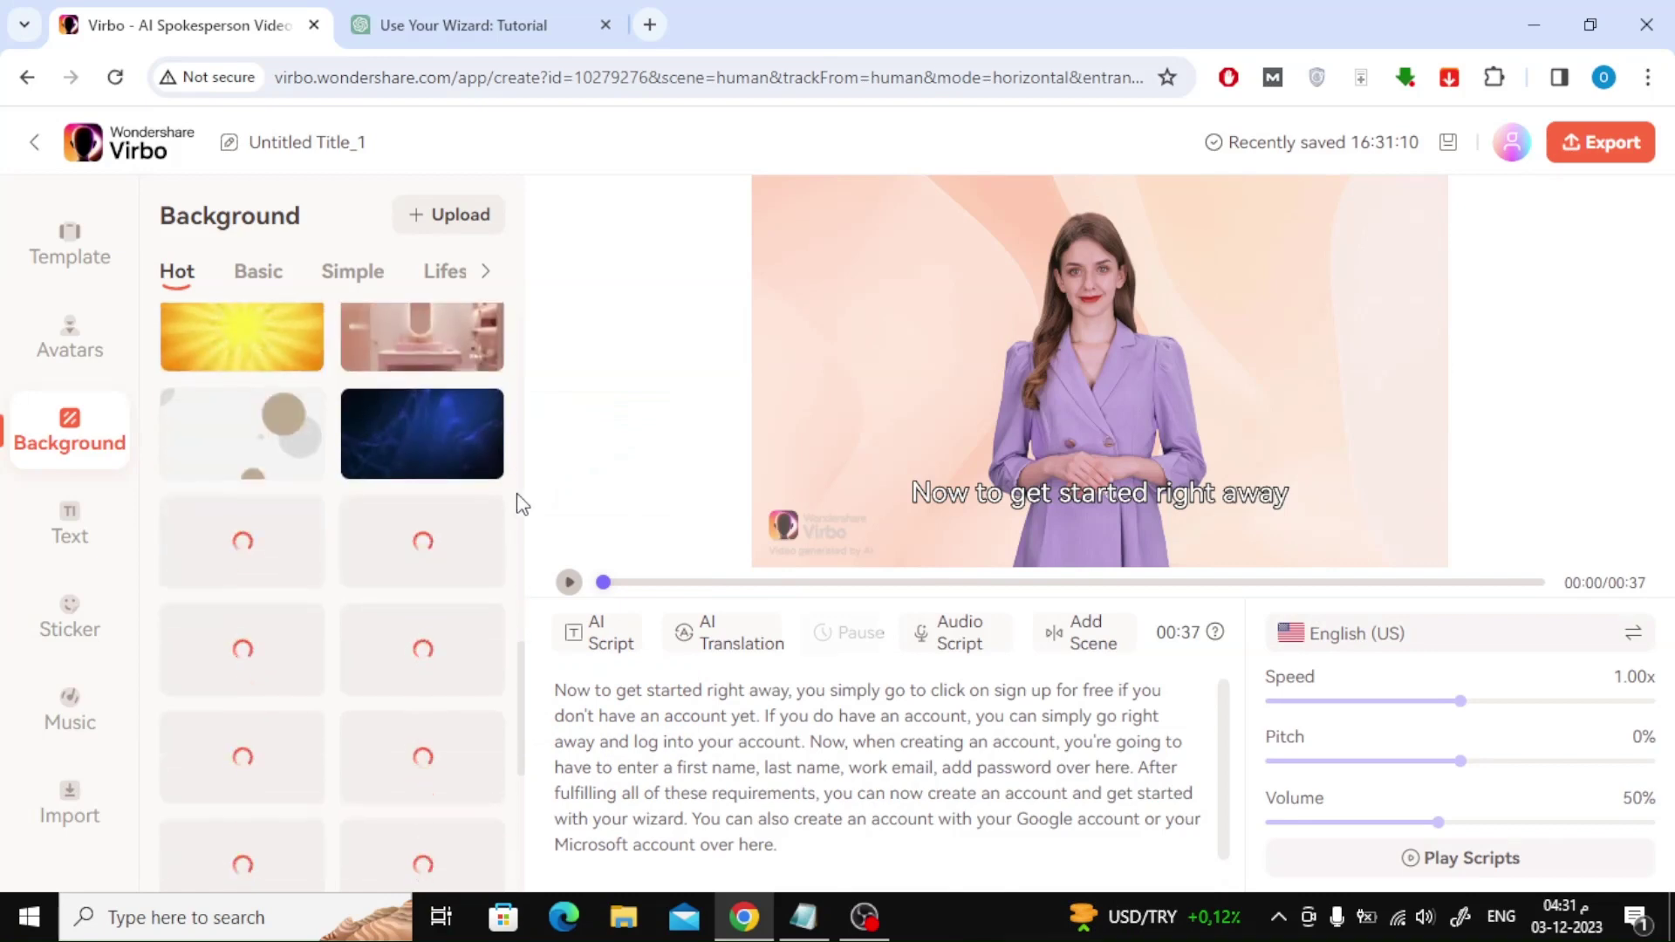
{"action": "scroll", "coordinate": [520, 504], "scroll_direction": "down", "scroll_amount": 2}
{"action": "scroll", "coordinate": [520, 504], "scroll_direction": "up", "scroll_amount": 3}
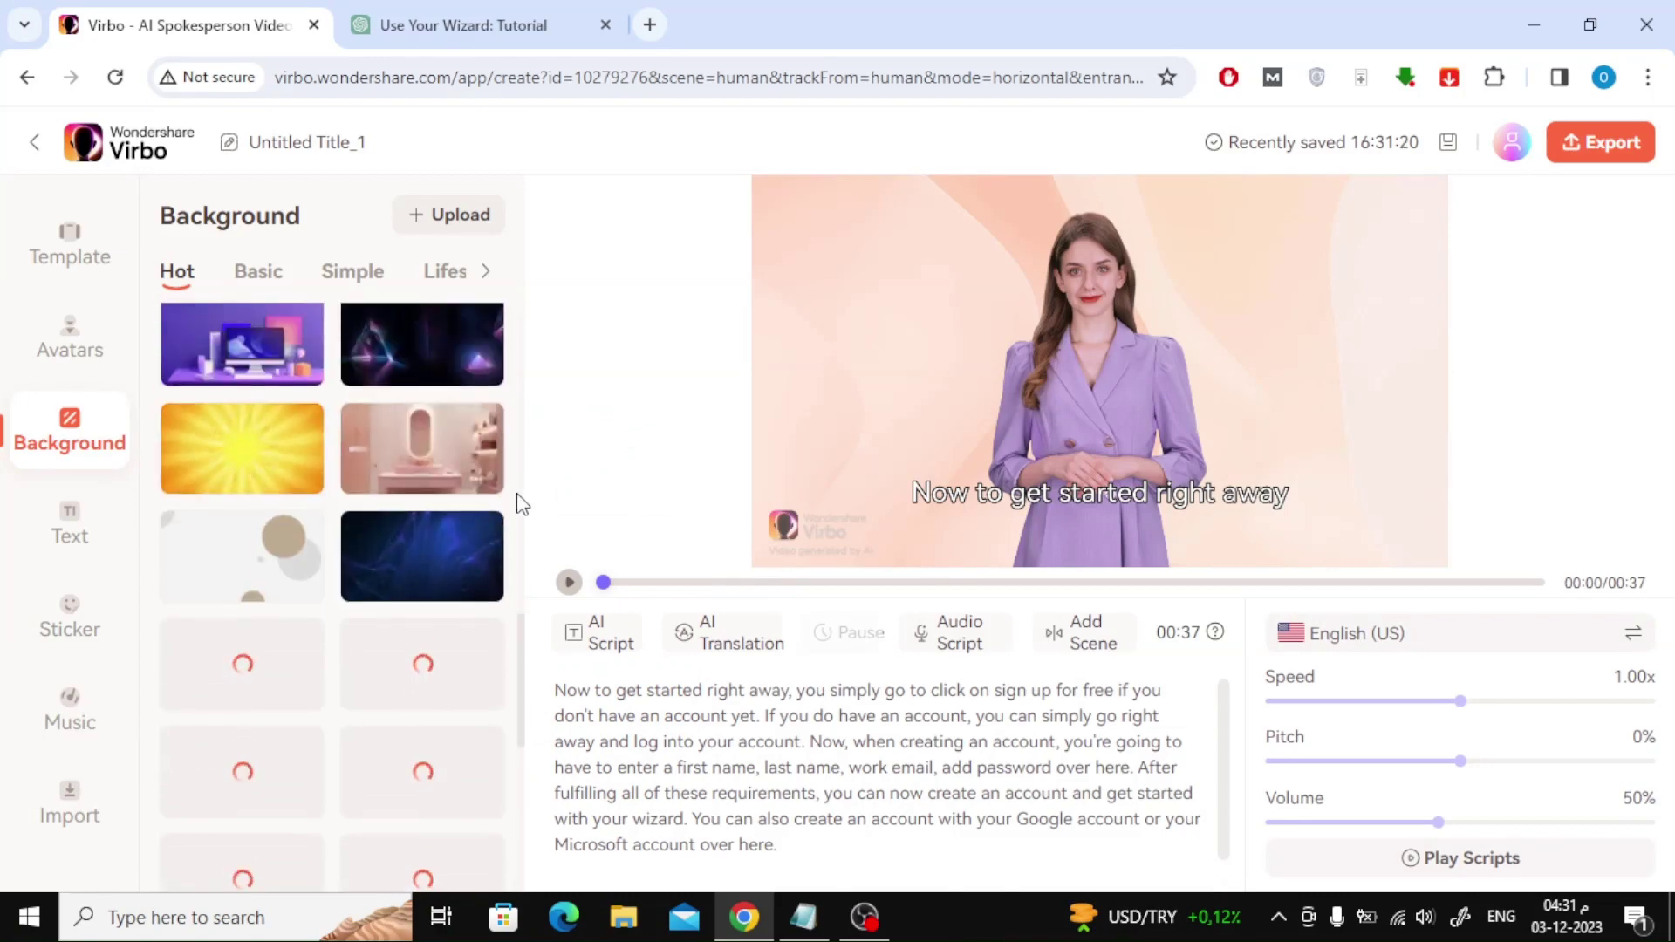
{"action": "scroll", "coordinate": [521, 502], "scroll_direction": "down", "scroll_amount": 3}
{"action": "scroll", "coordinate": [522, 502], "scroll_direction": "down", "scroll_amount": 2}
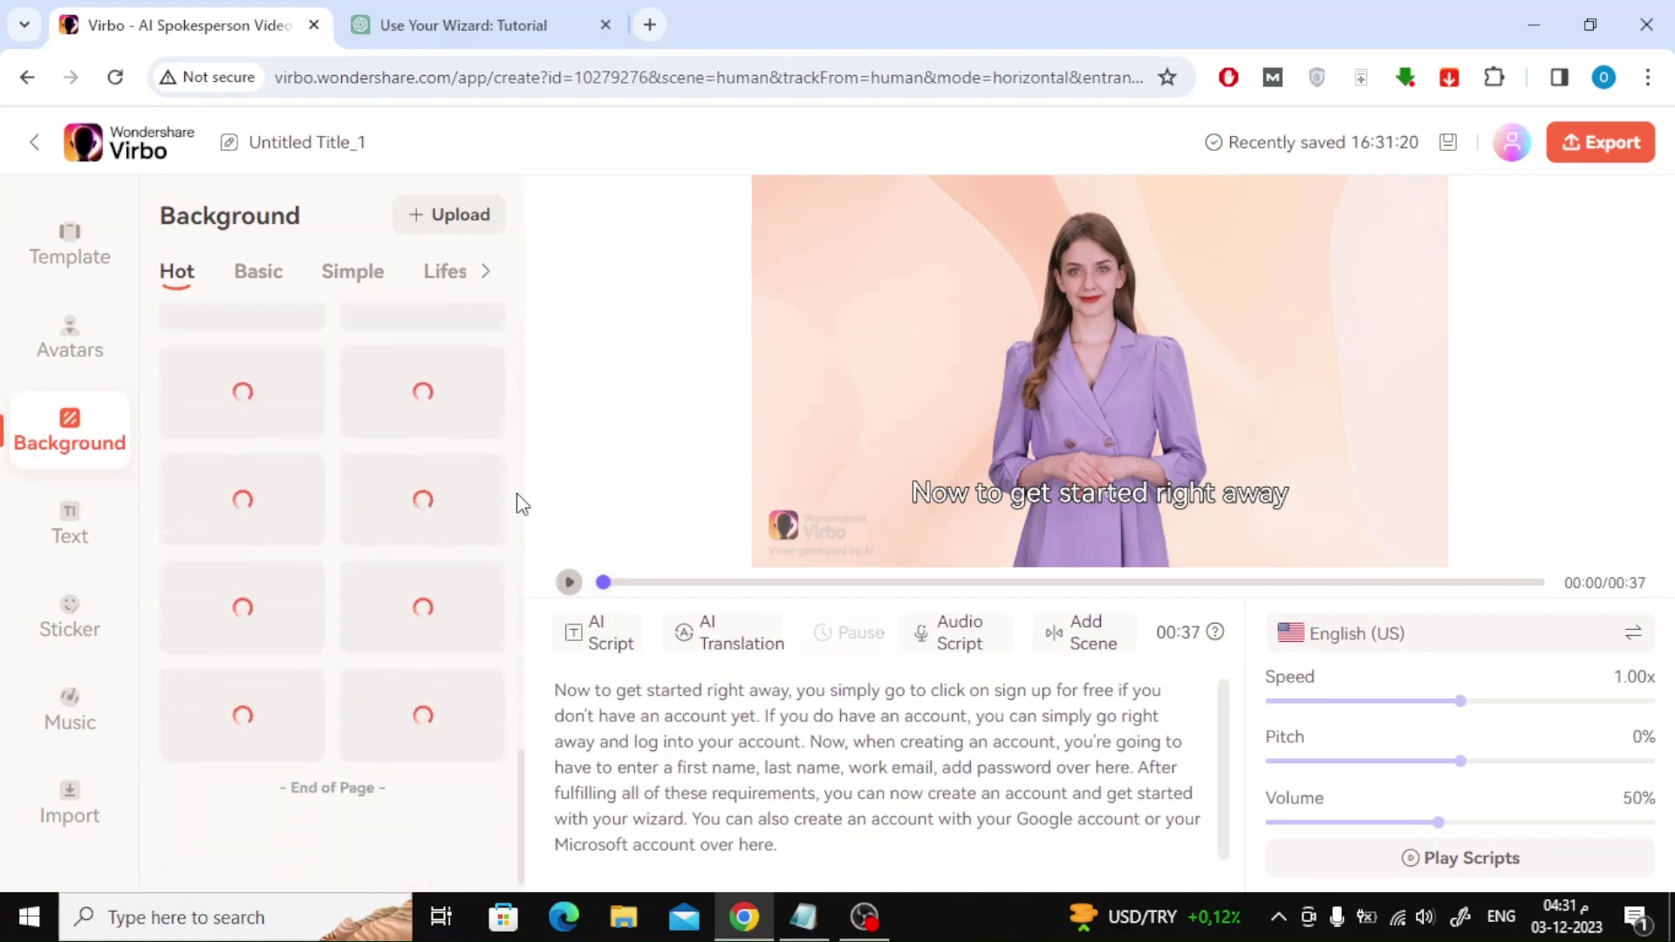
{"action": "scroll", "coordinate": [519, 503], "scroll_direction": "up", "scroll_amount": 3}
{"action": "scroll", "coordinate": [520, 503], "scroll_direction": "up", "scroll_amount": 1}
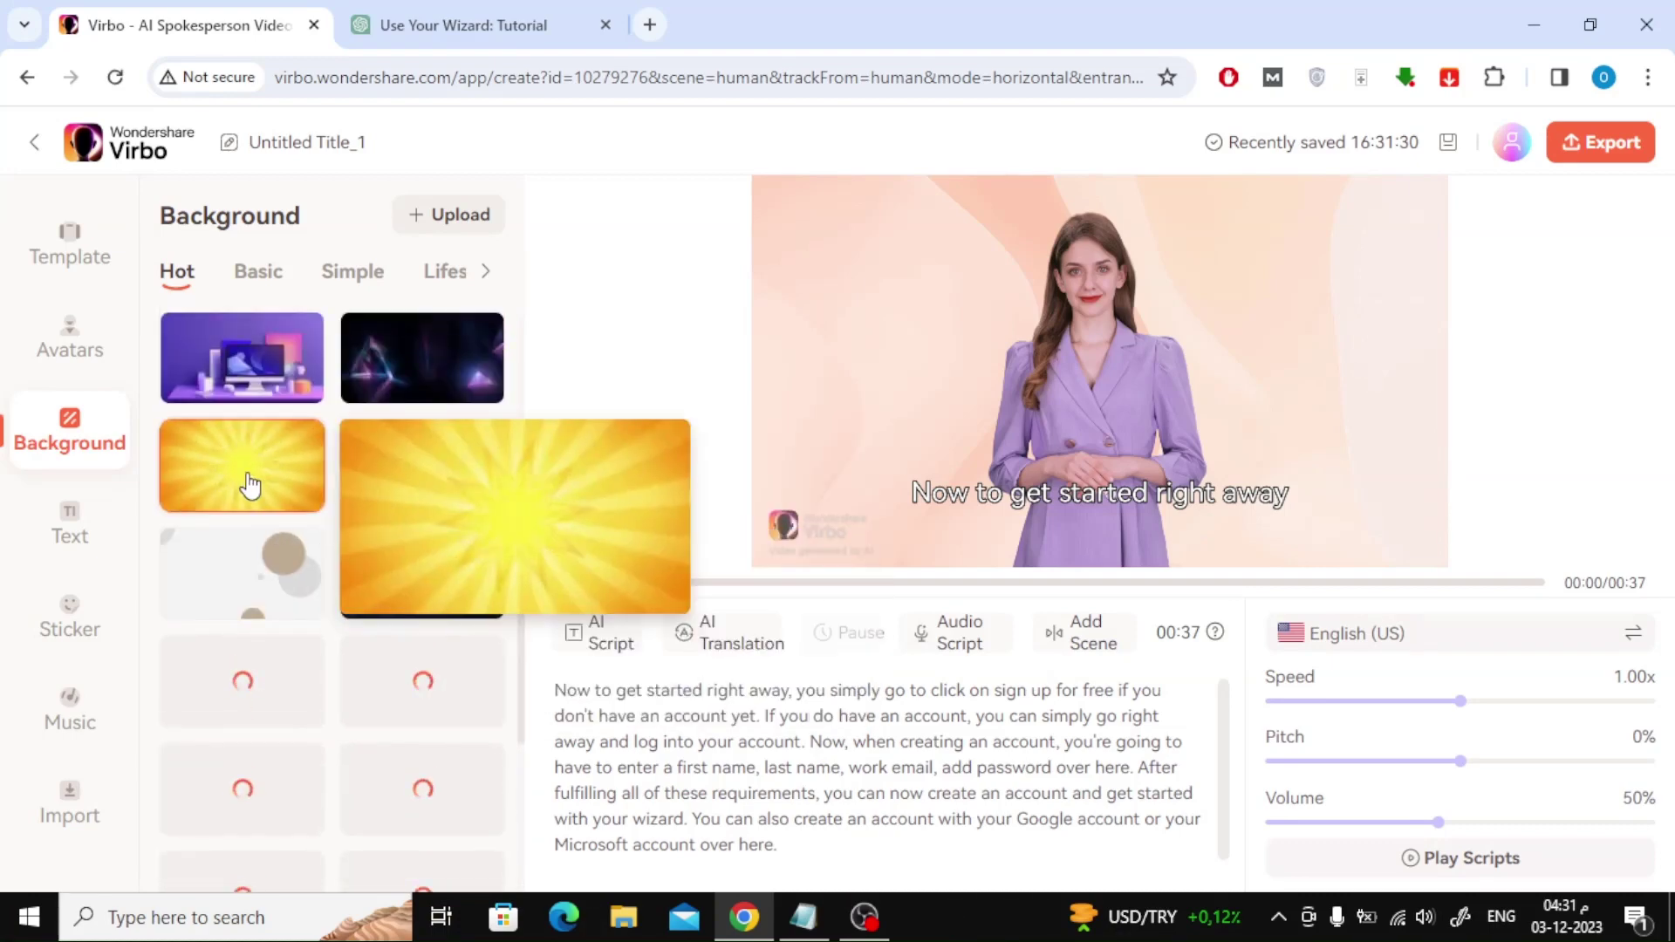
{"action": "scroll", "coordinate": [269, 716], "scroll_direction": "down", "scroll_amount": 3}
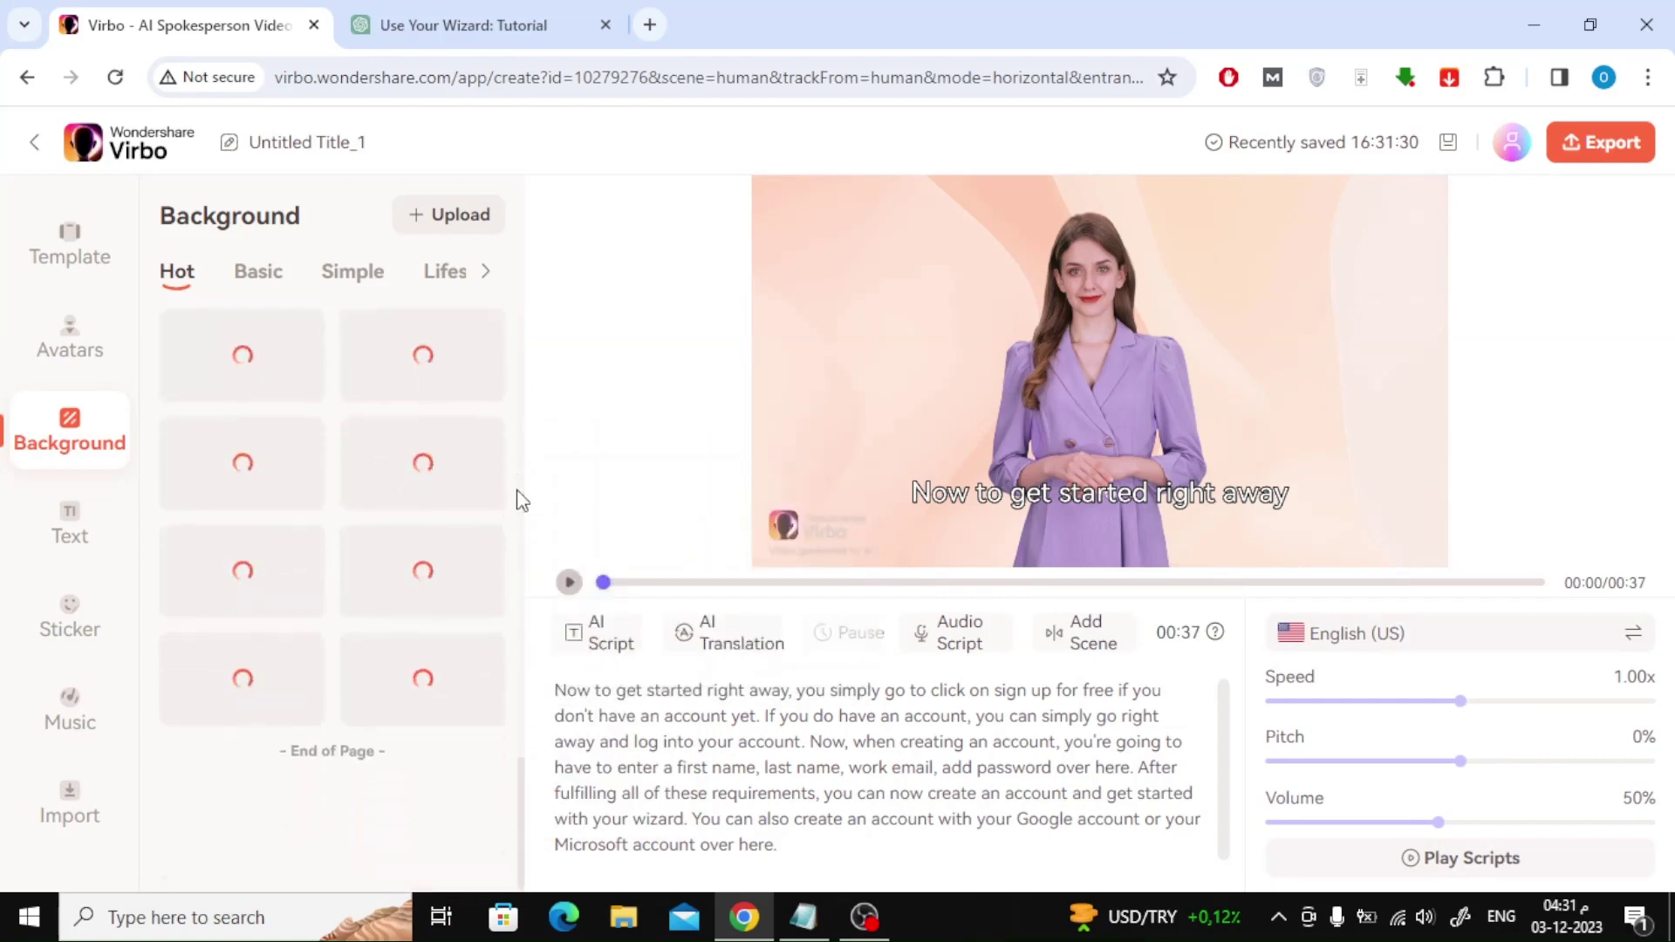
{"action": "scroll", "coordinate": [511, 498], "scroll_direction": "up", "scroll_amount": 3}
{"action": "left_click", "coordinate": [238, 564]}
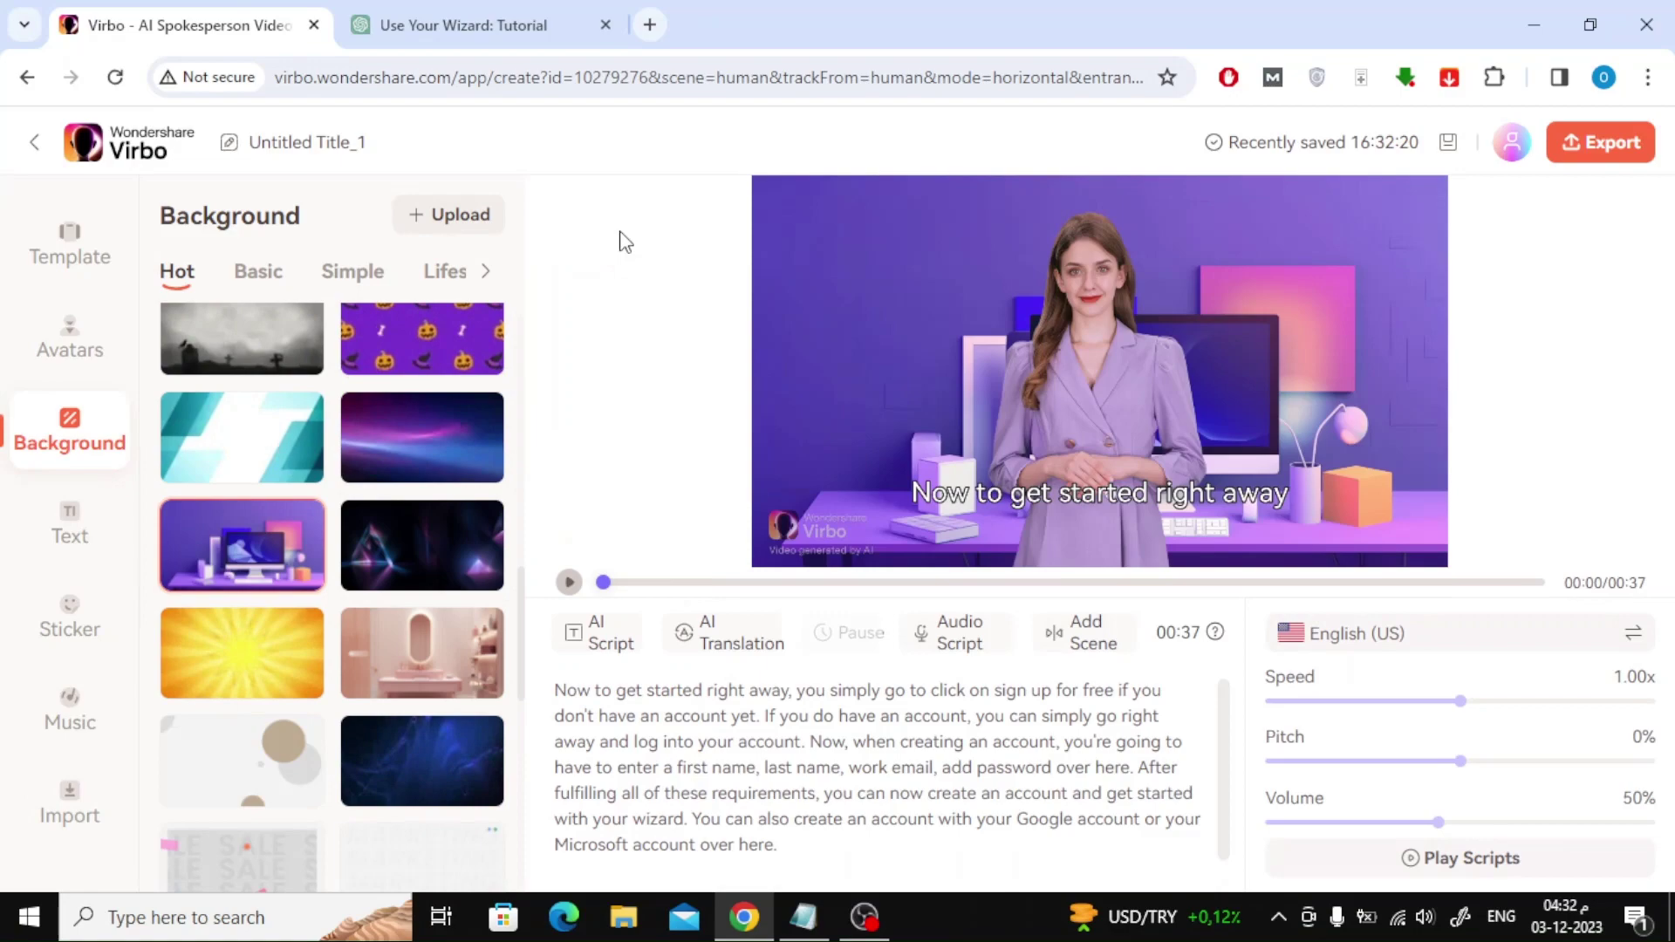
{"action": "left_click", "coordinate": [567, 583]}
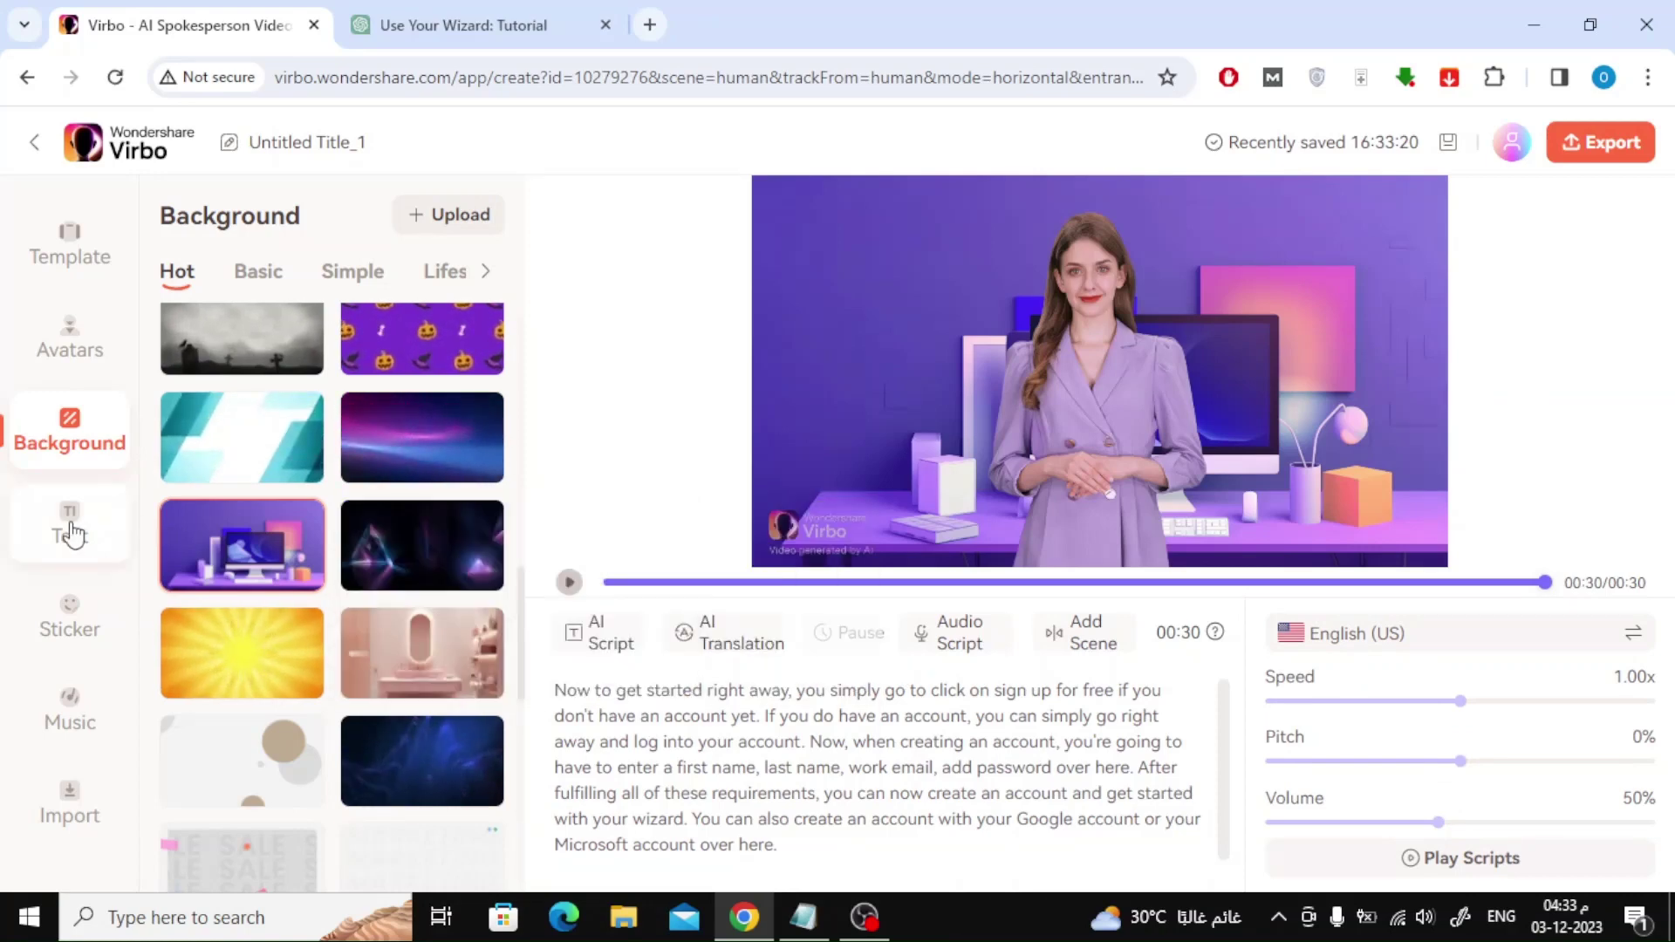
- Add a yellow-highlighted text box and jump playback to about 00:03
{"action": "left_click", "coordinate": [70, 524]}
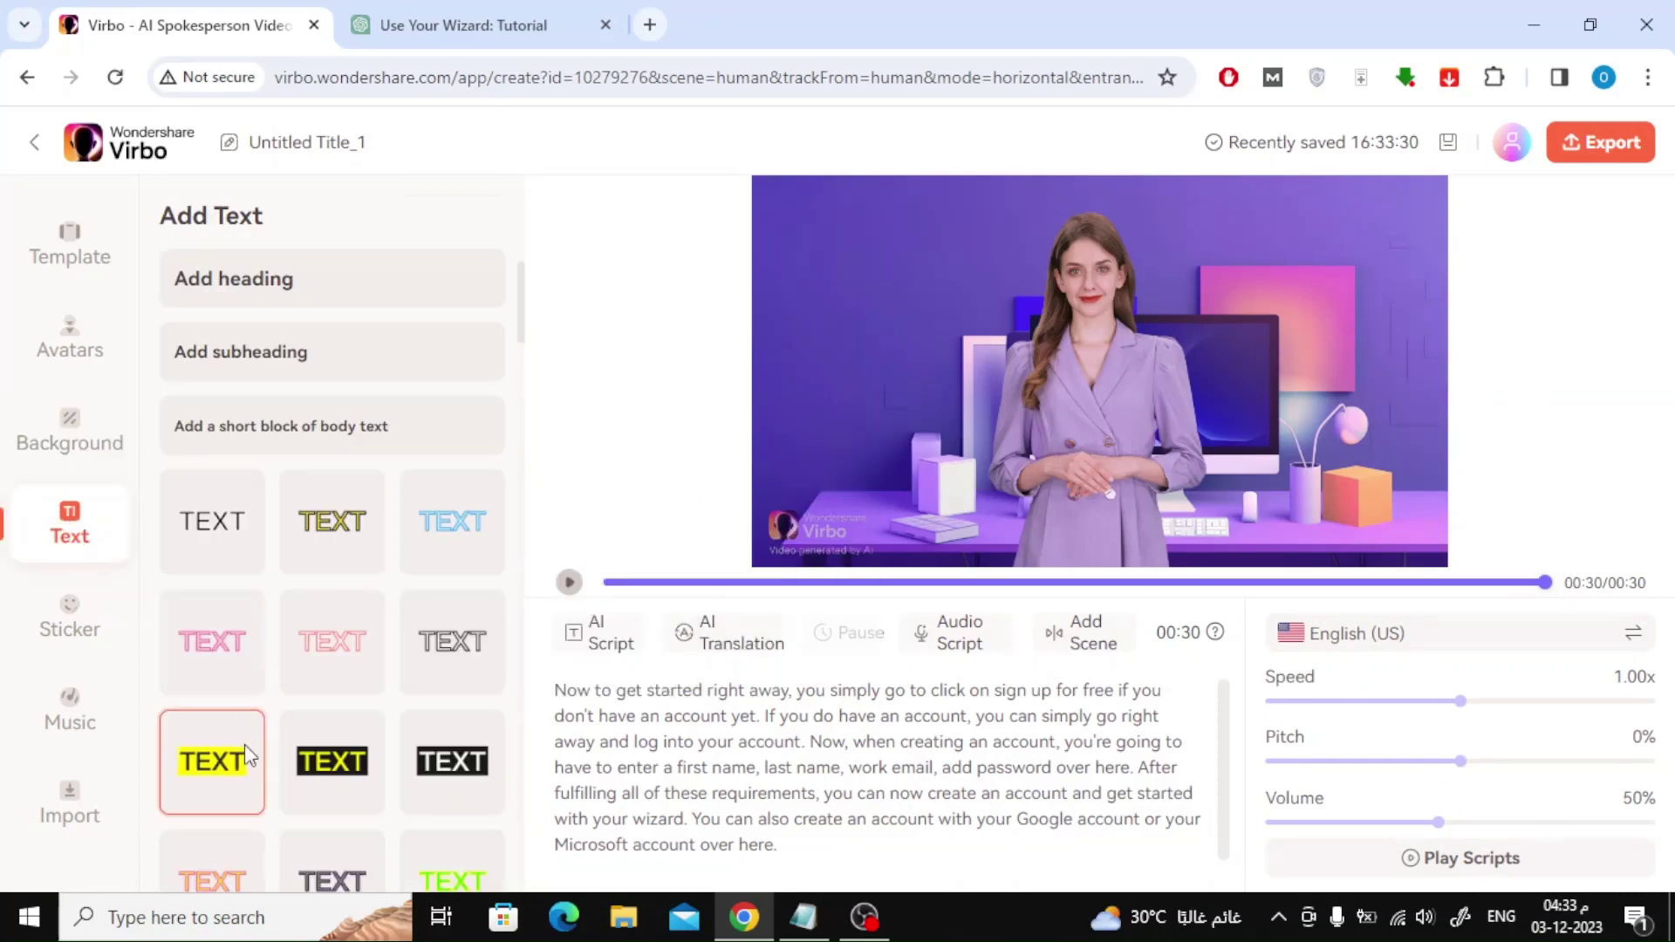
{"action": "scroll", "coordinate": [245, 754], "scroll_direction": "down", "scroll_amount": 3}
{"action": "scroll", "coordinate": [239, 654], "scroll_direction": "down", "scroll_amount": 3}
{"action": "scroll", "coordinate": [239, 602], "scroll_direction": "down", "scroll_amount": 2}
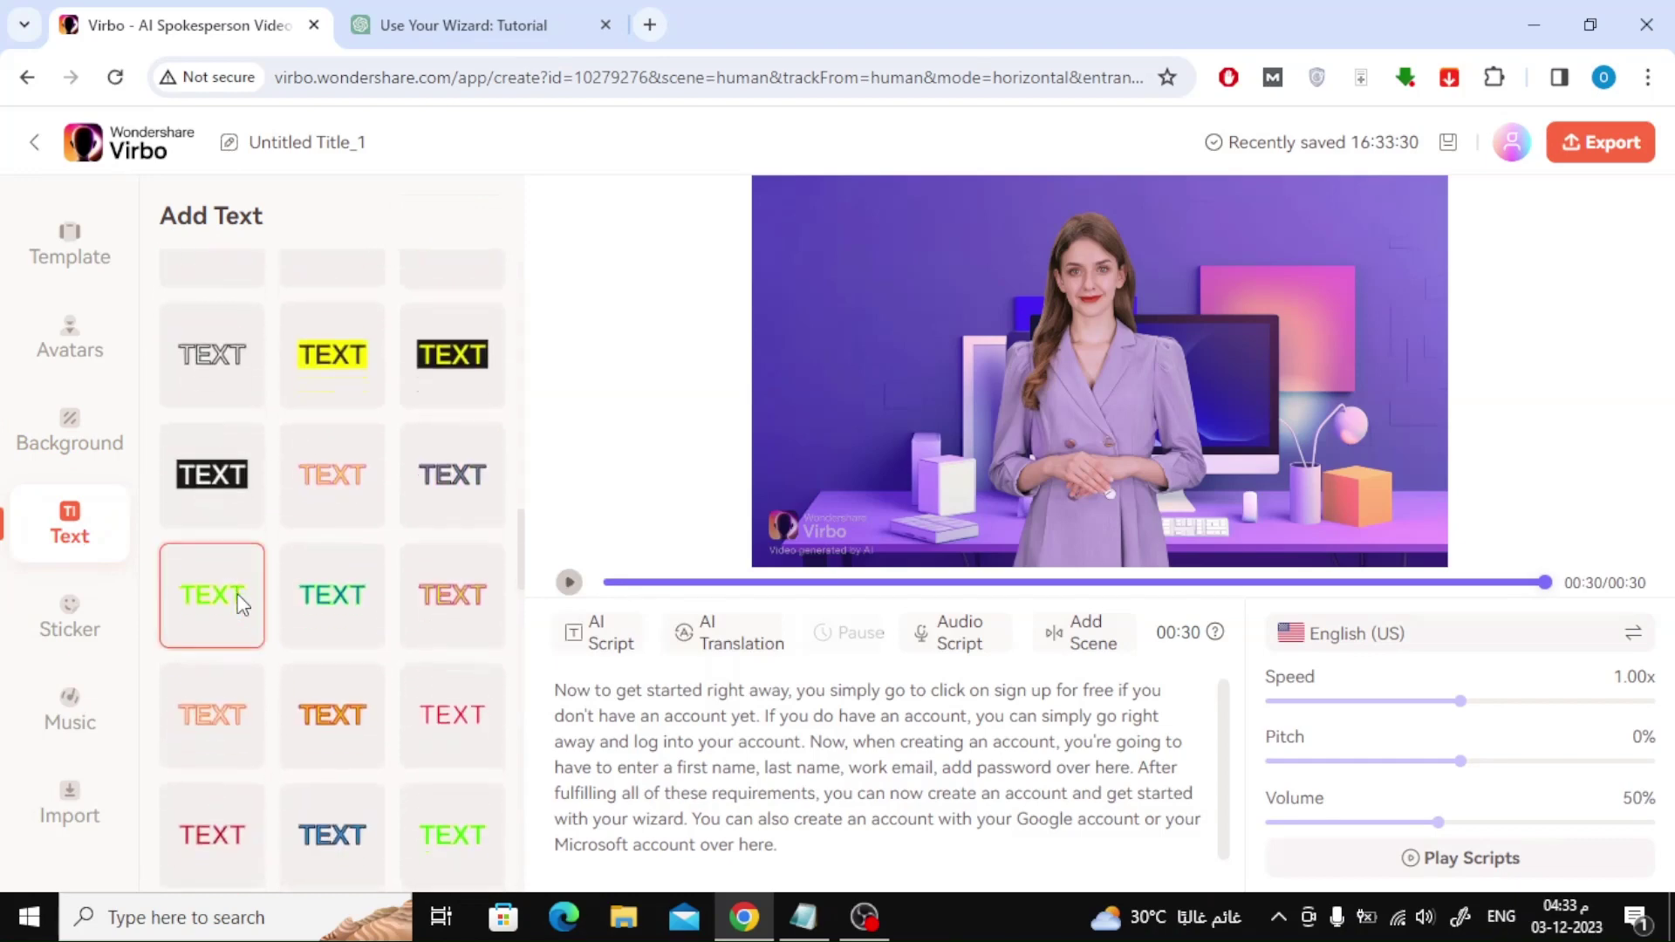
{"action": "scroll", "coordinate": [240, 602], "scroll_direction": "down", "scroll_amount": 3}
{"action": "scroll", "coordinate": [239, 602], "scroll_direction": "down", "scroll_amount": 3}
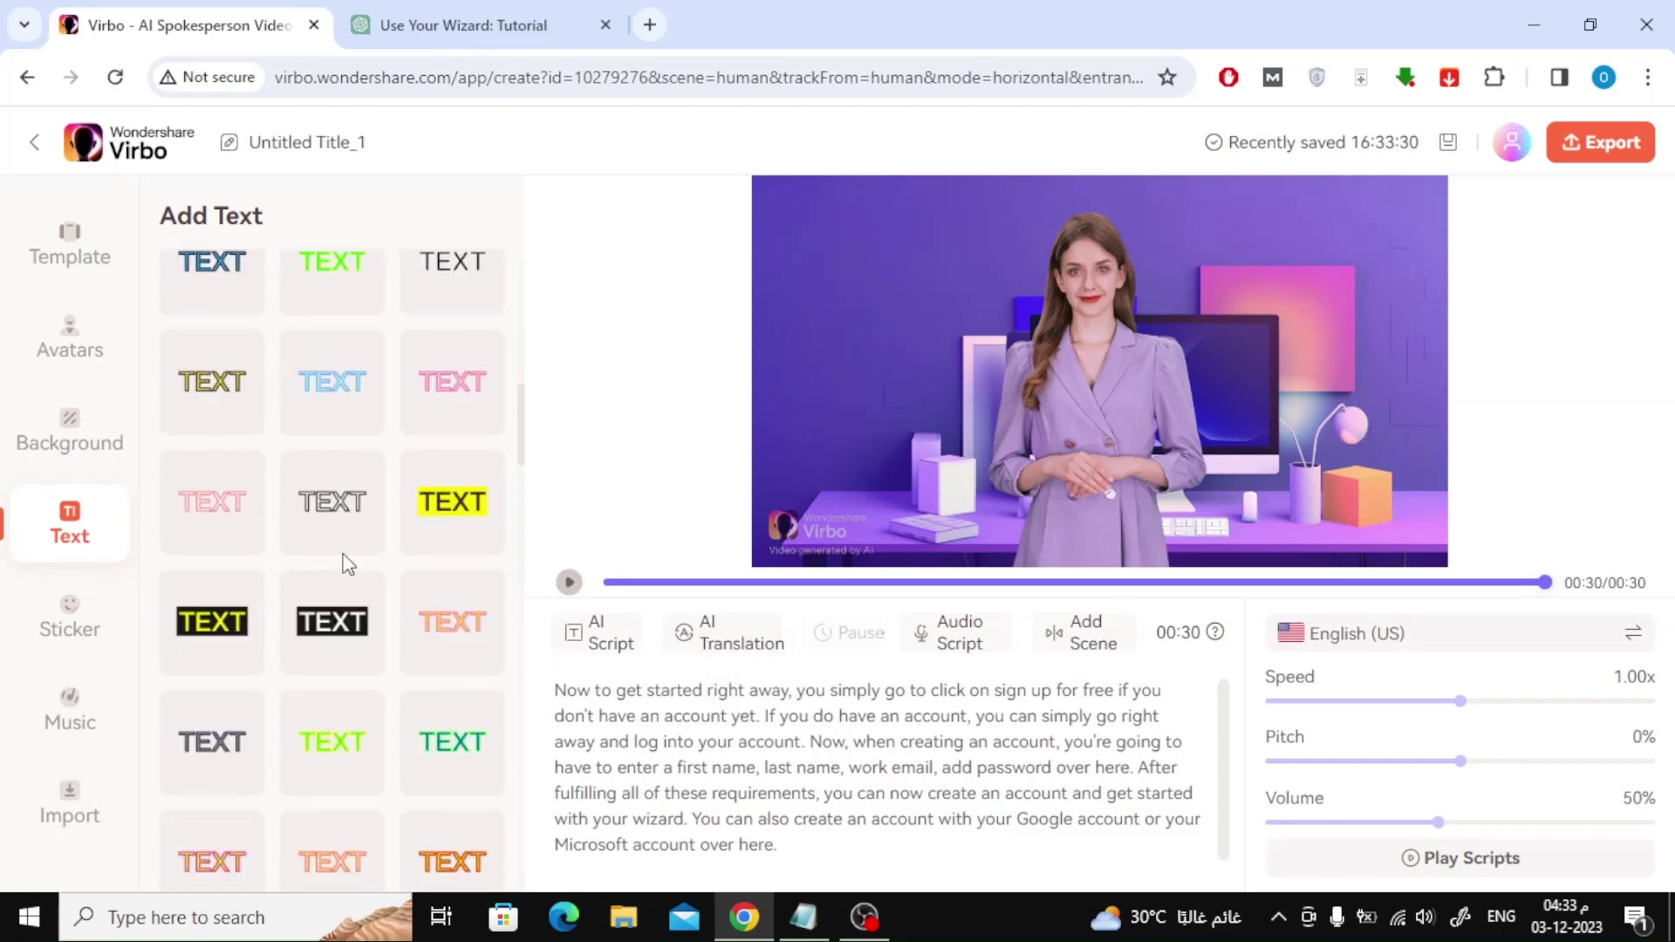
{"action": "left_click", "coordinate": [455, 517]}
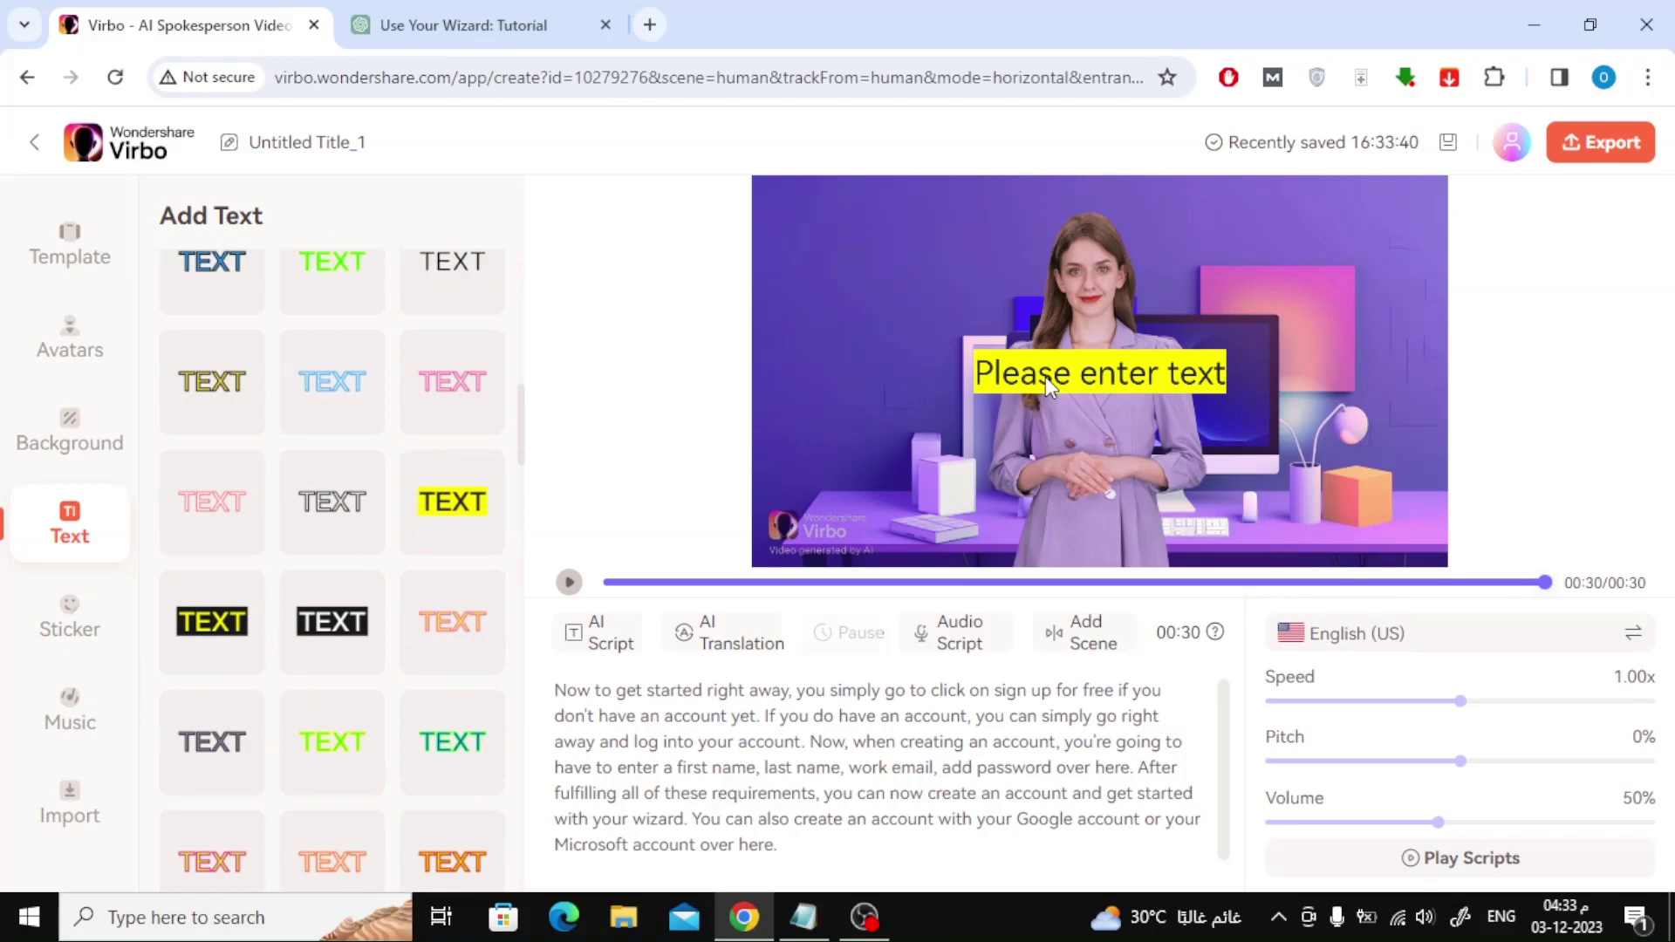
{"action": "left_click", "coordinate": [672, 582]}
{"action": "scroll", "coordinate": [331, 474], "scroll_direction": "down", "scroll_amount": 3}
{"action": "scroll", "coordinate": [330, 474], "scroll_direction": "up", "scroll_amount": 3}
{"action": "scroll", "coordinate": [330, 474], "scroll_direction": "up", "scroll_amount": 3}
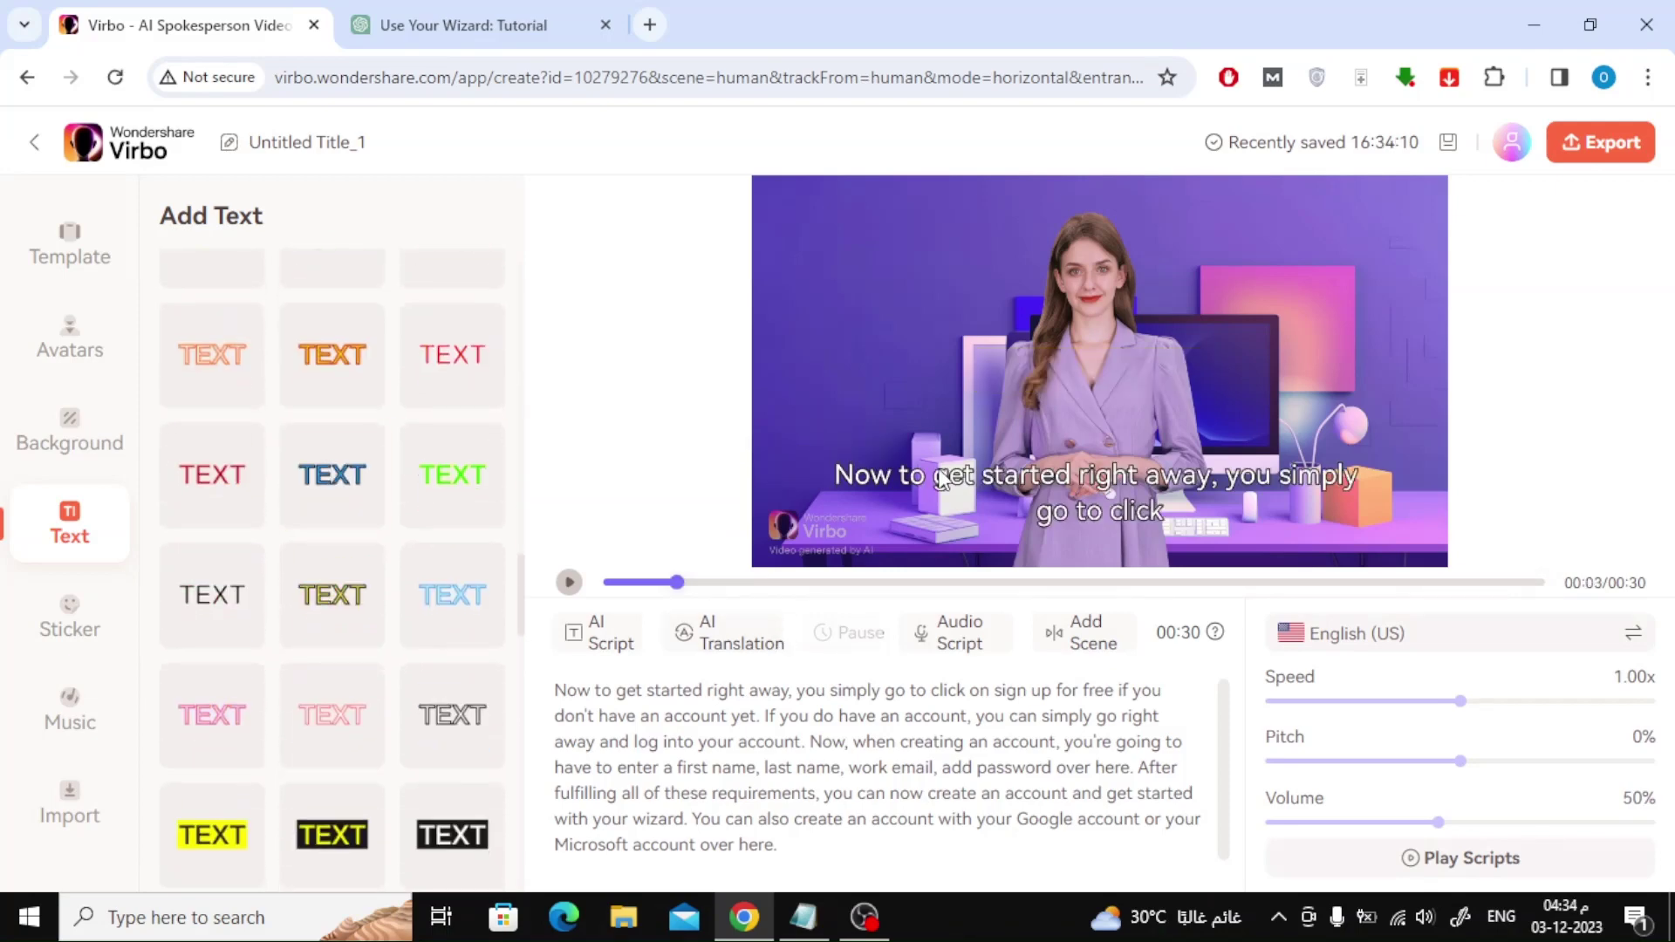
- Select the subtitle captions, revisit text styles, and bring up the sticker library
{"action": "left_click", "coordinate": [1058, 482]}
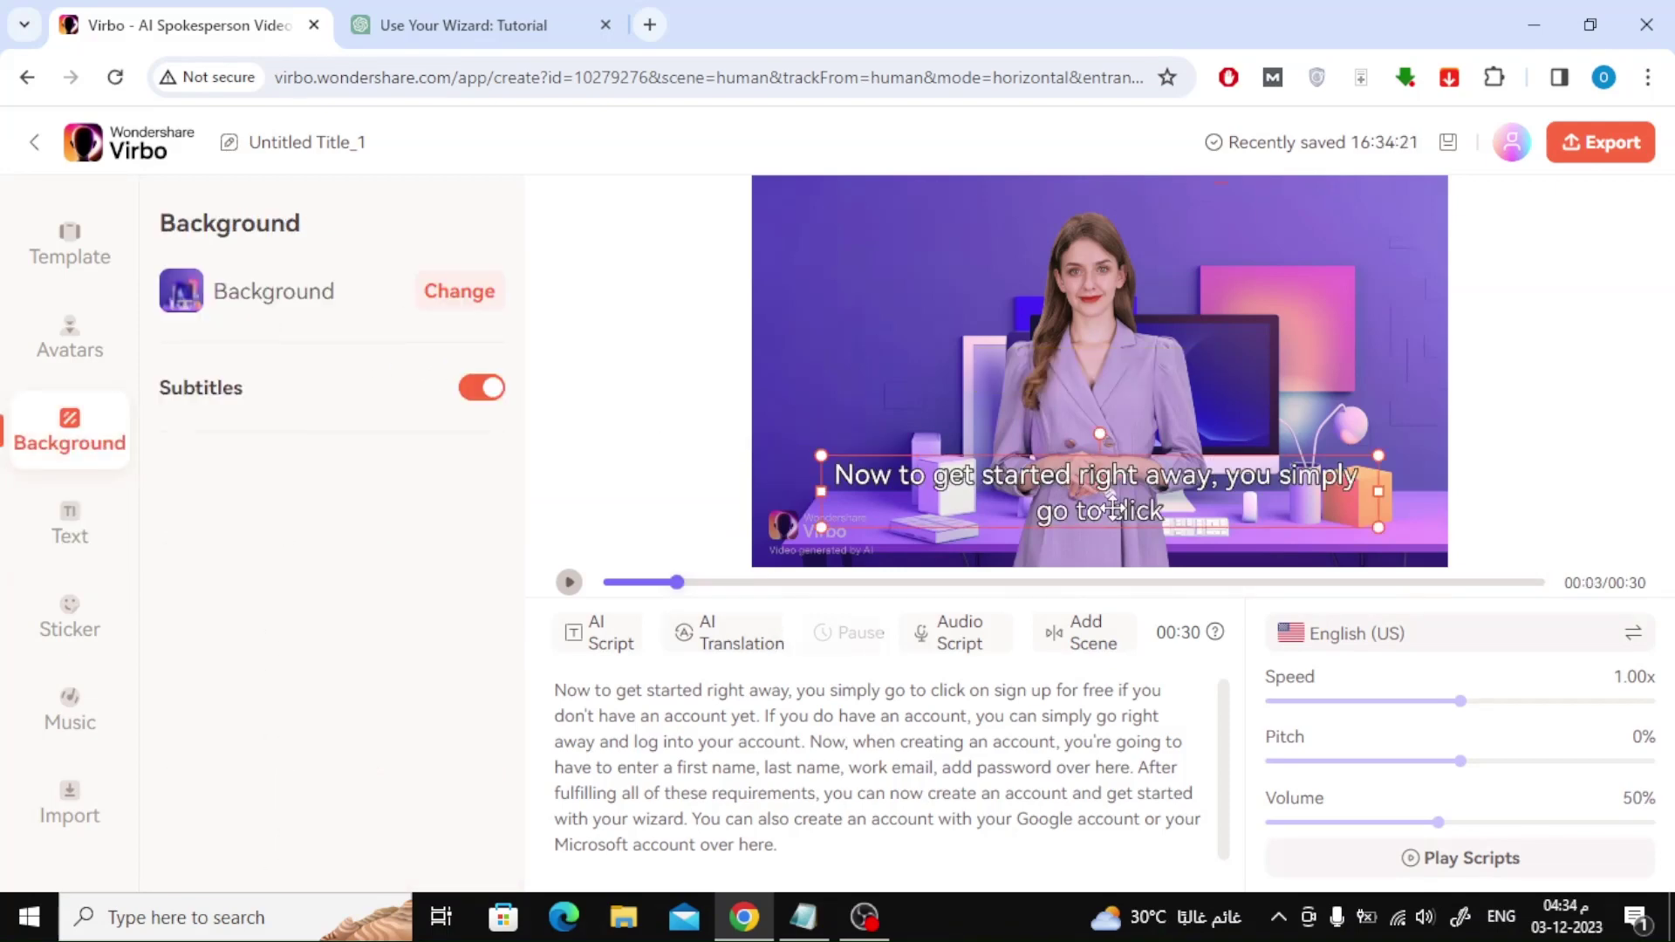
{"action": "left_click", "coordinate": [69, 514]}
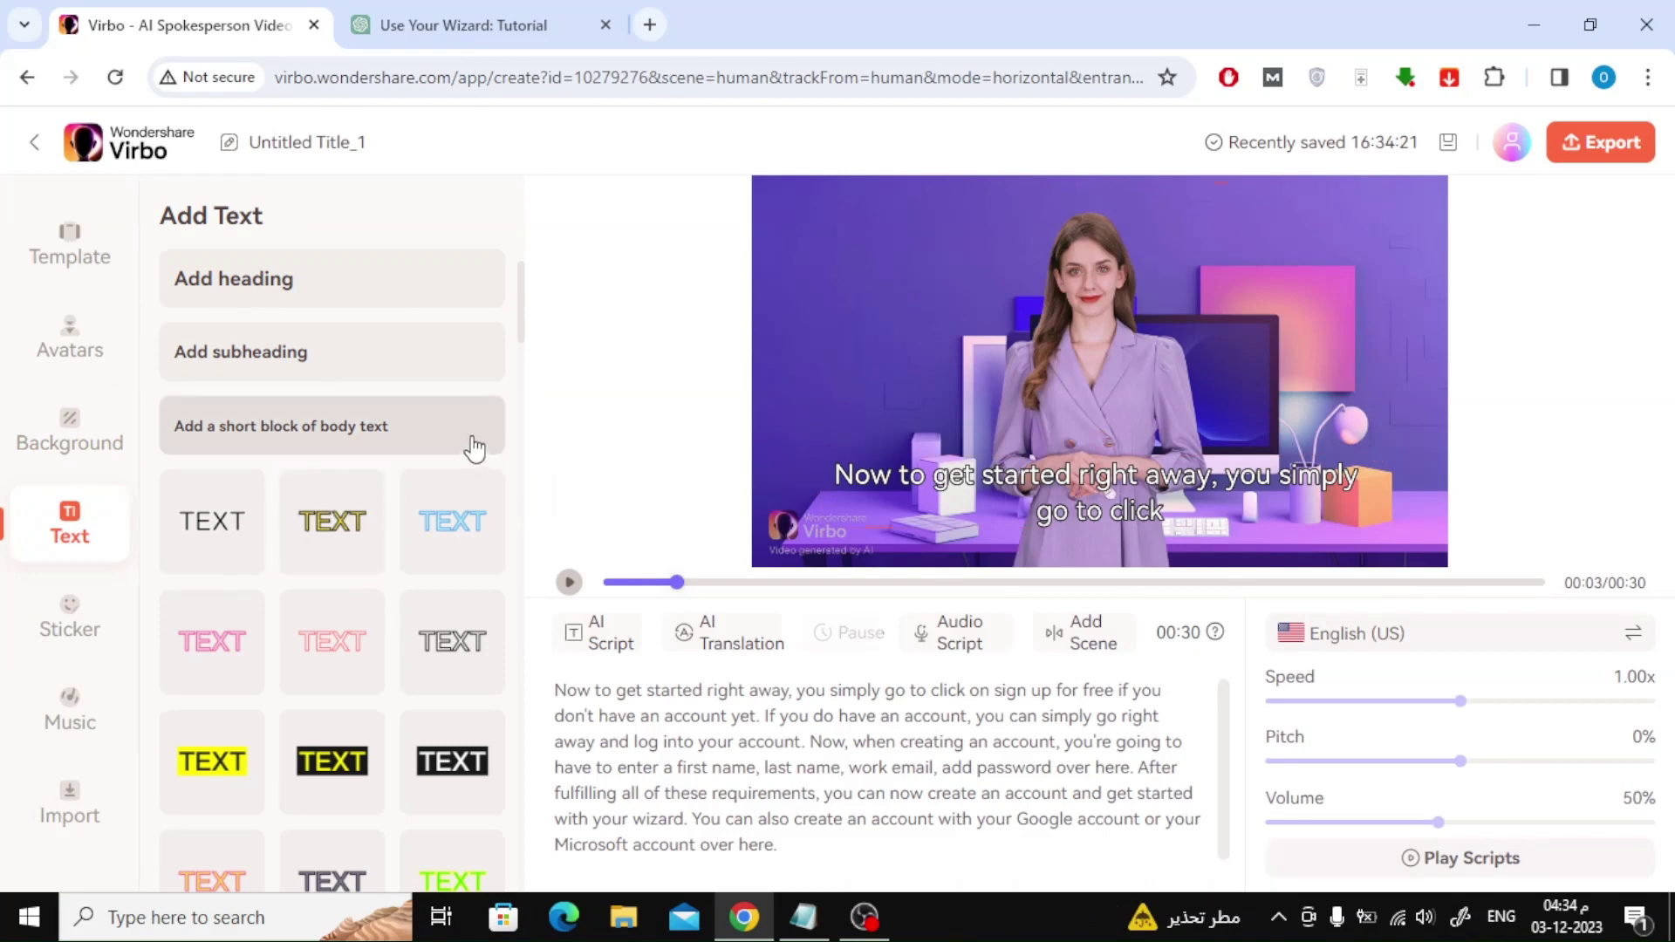
{"action": "scroll", "coordinate": [426, 461], "scroll_direction": "down", "scroll_amount": 3}
{"action": "scroll", "coordinate": [425, 460], "scroll_direction": "down", "scroll_amount": 3}
{"action": "scroll", "coordinate": [425, 462], "scroll_direction": "down", "scroll_amount": 3}
{"action": "scroll", "coordinate": [426, 462], "scroll_direction": "down", "scroll_amount": 3}
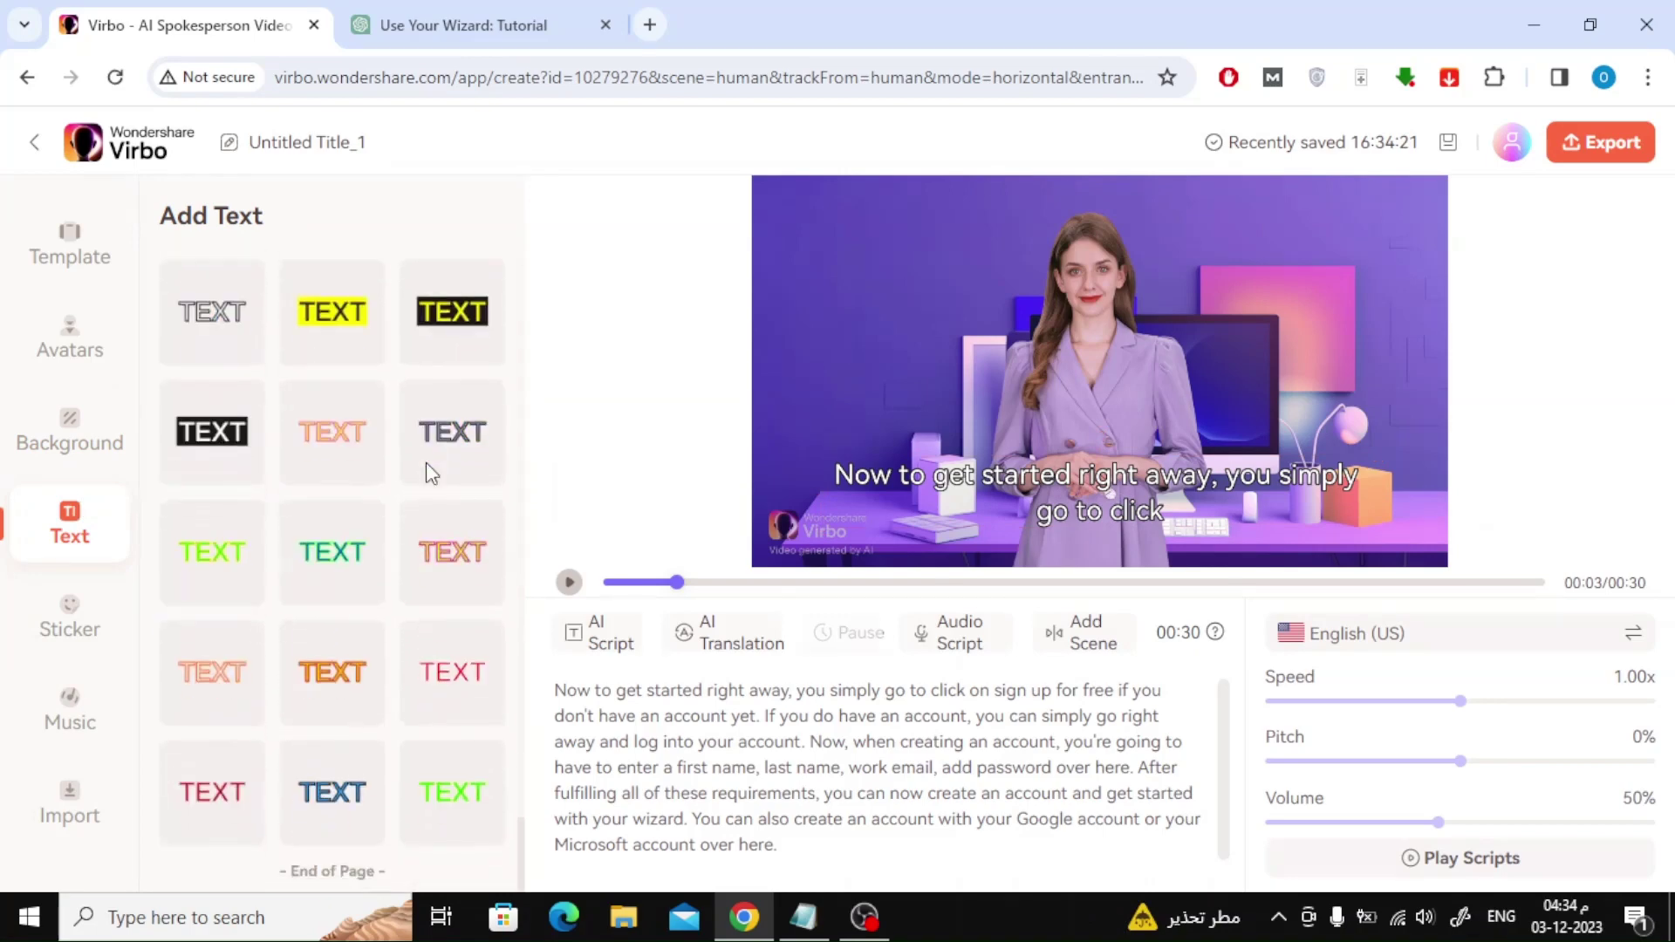
{"action": "left_click", "coordinate": [69, 618]}
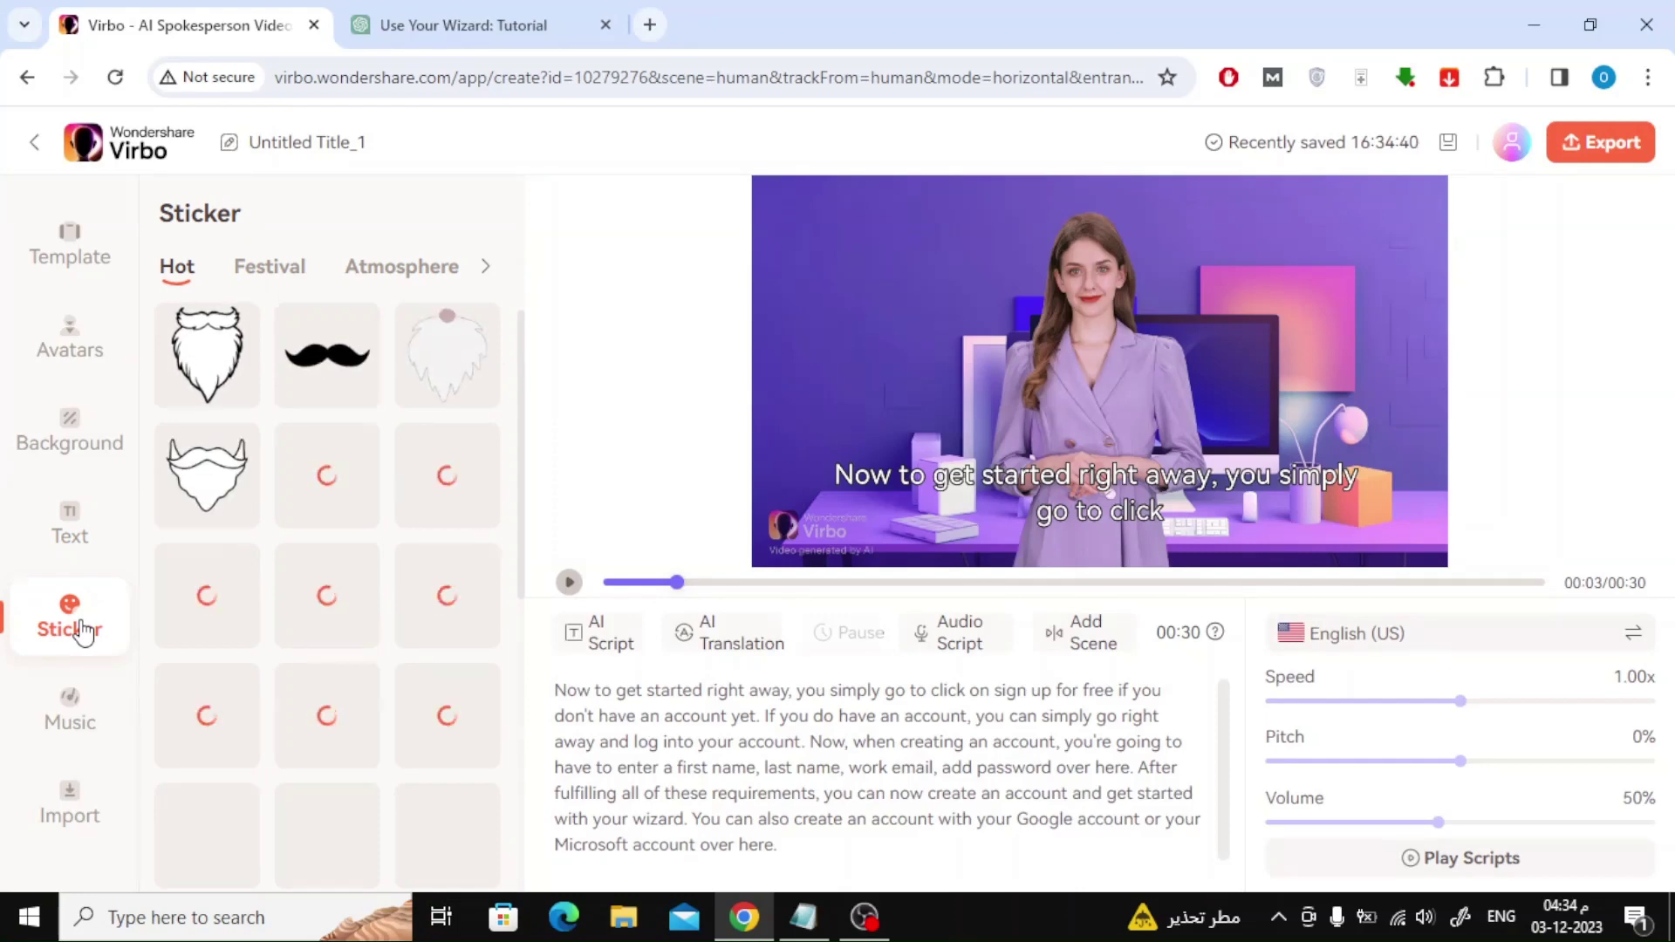
{"action": "scroll", "coordinate": [327, 589], "scroll_direction": "down", "scroll_amount": 3}
- Browse the sticker categories, including the Decoration stickers
{"action": "left_click", "coordinate": [484, 266]}
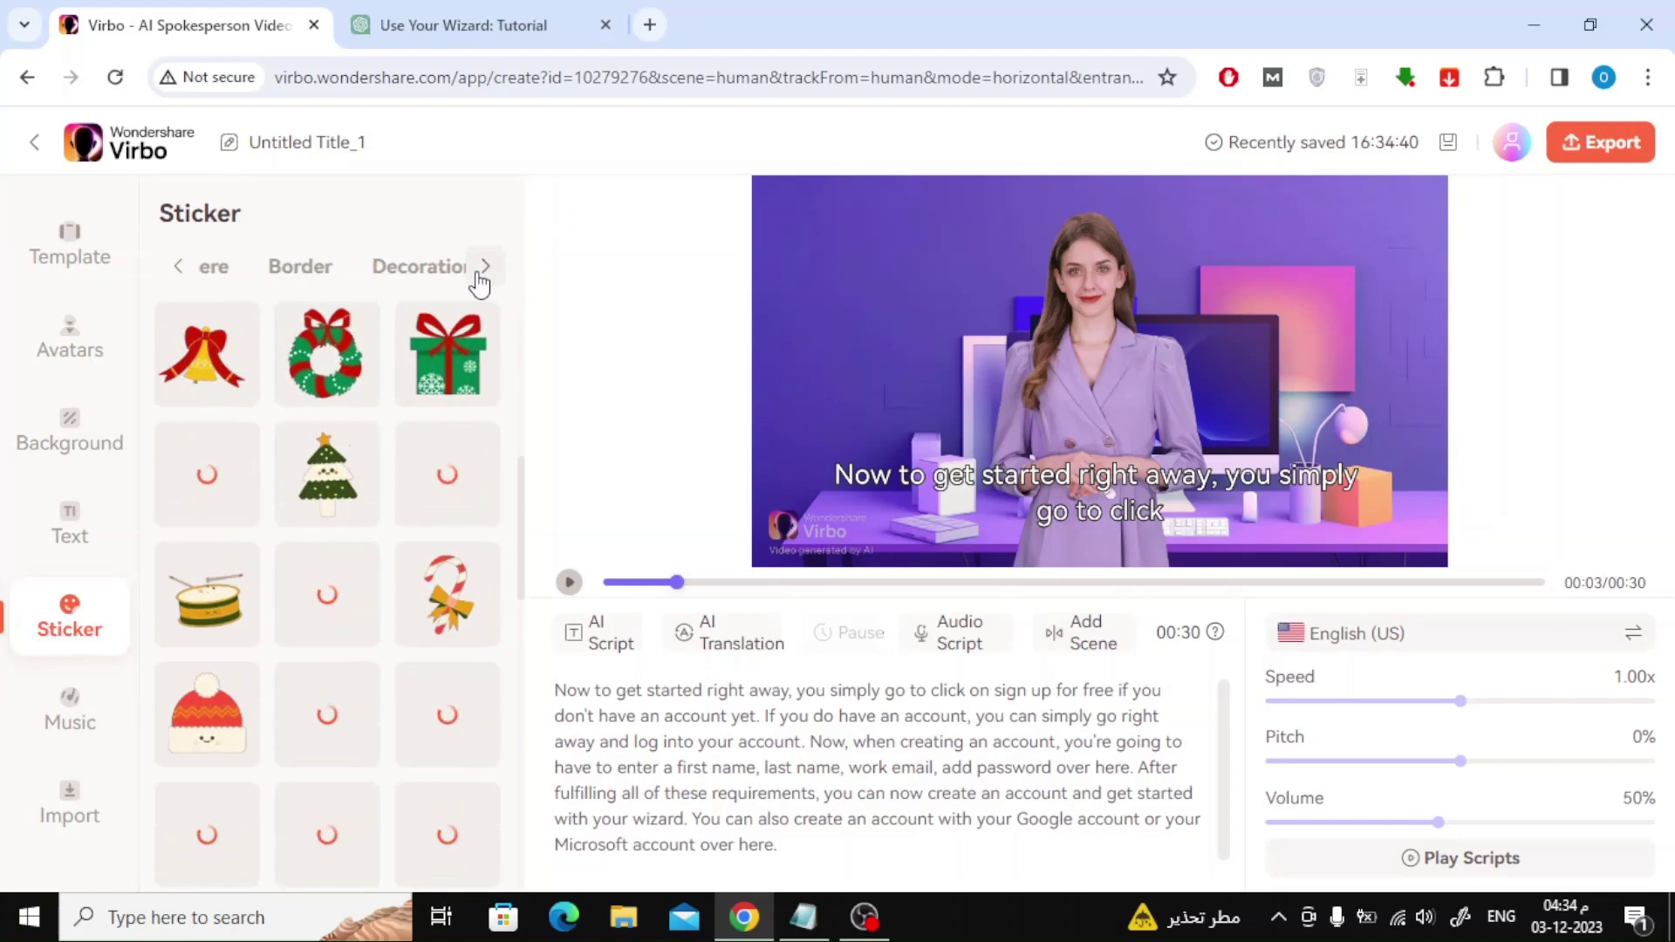
{"action": "left_click", "coordinate": [320, 267]}
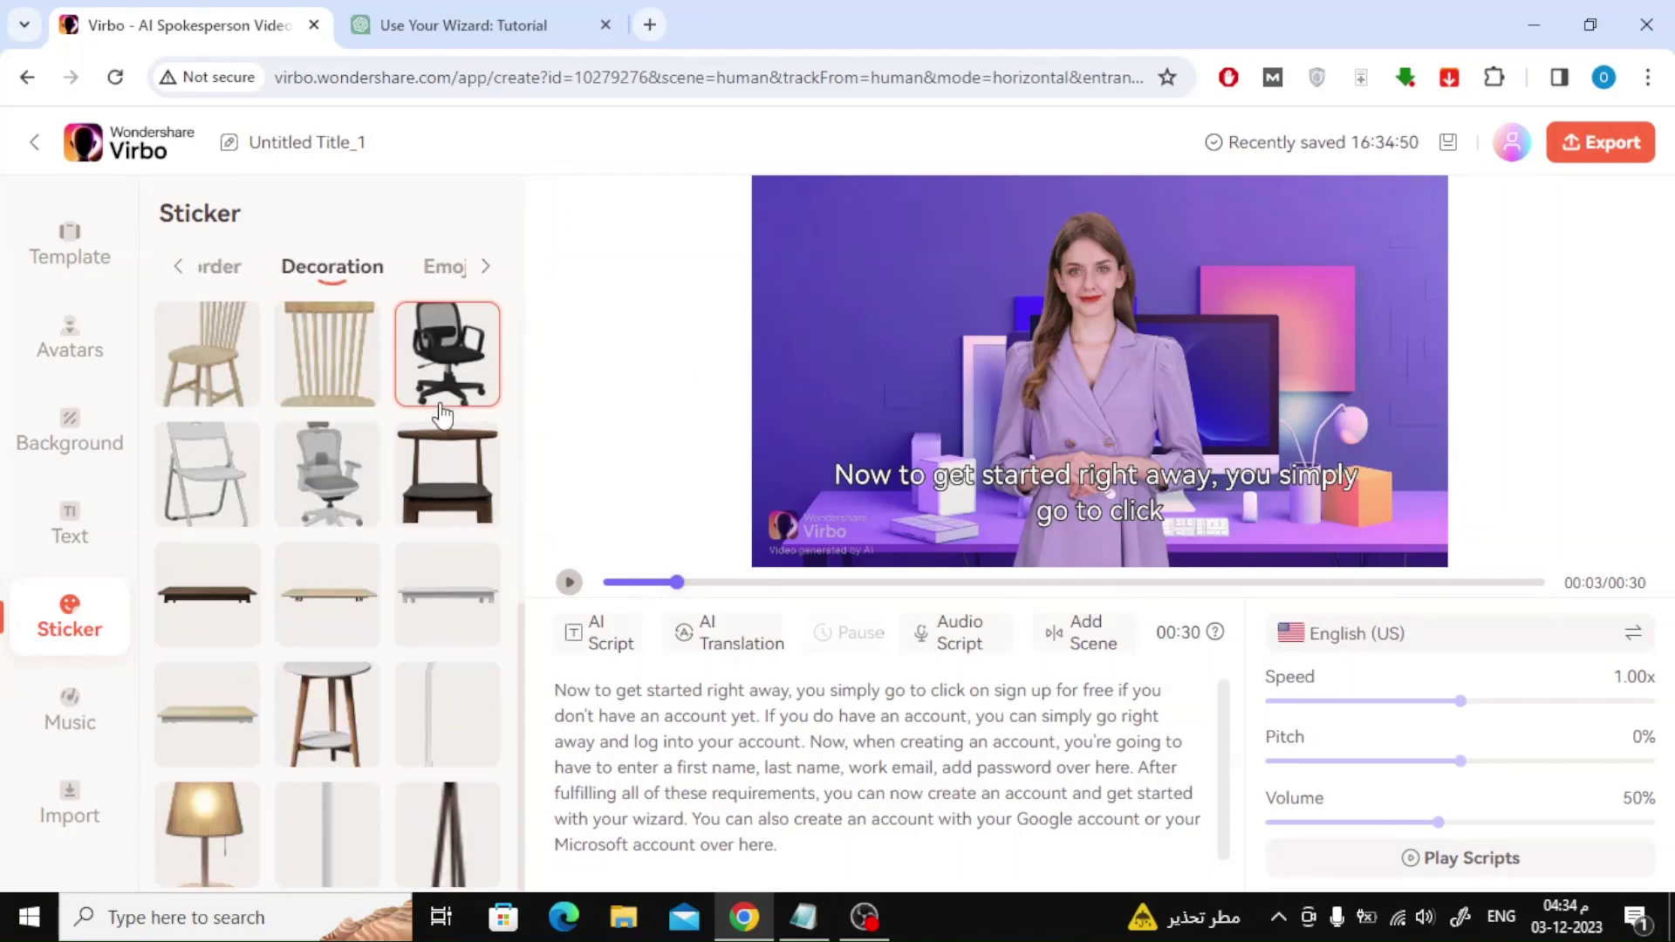
{"action": "scroll", "coordinate": [442, 413], "scroll_direction": "up", "scroll_amount": 5}
{"action": "left_click", "coordinate": [485, 266]}
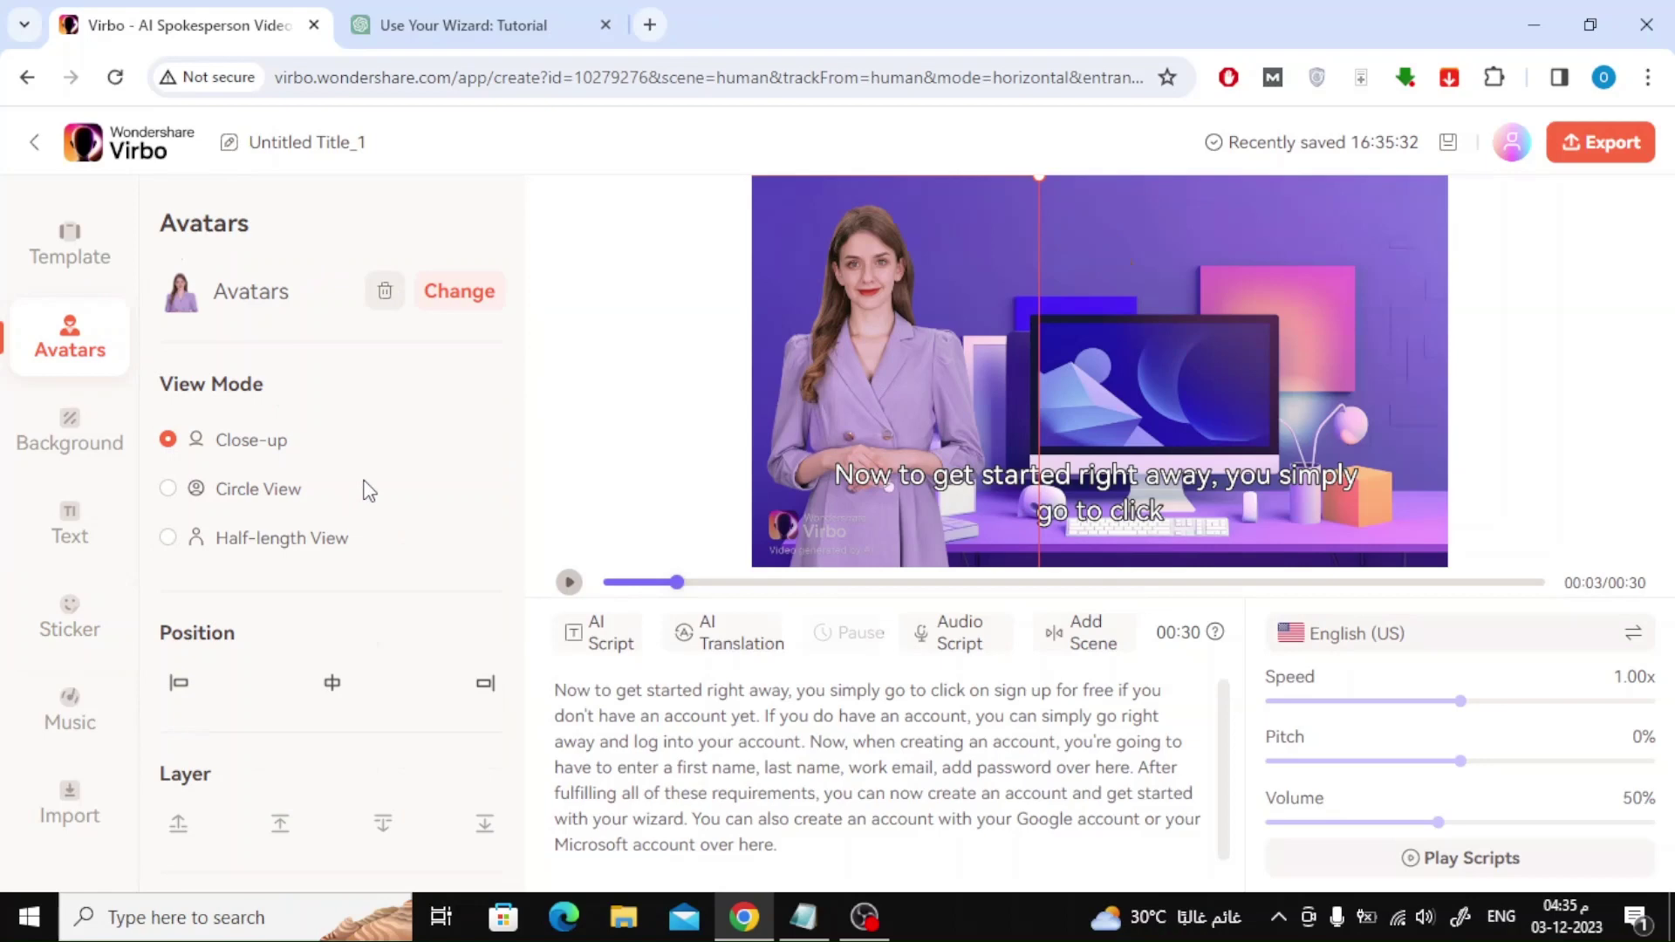
- Try circle and half-length framings, keep close-up, and move the avatar up-left
{"action": "left_click", "coordinate": [248, 490]}
{"action": "left_click", "coordinate": [255, 539]}
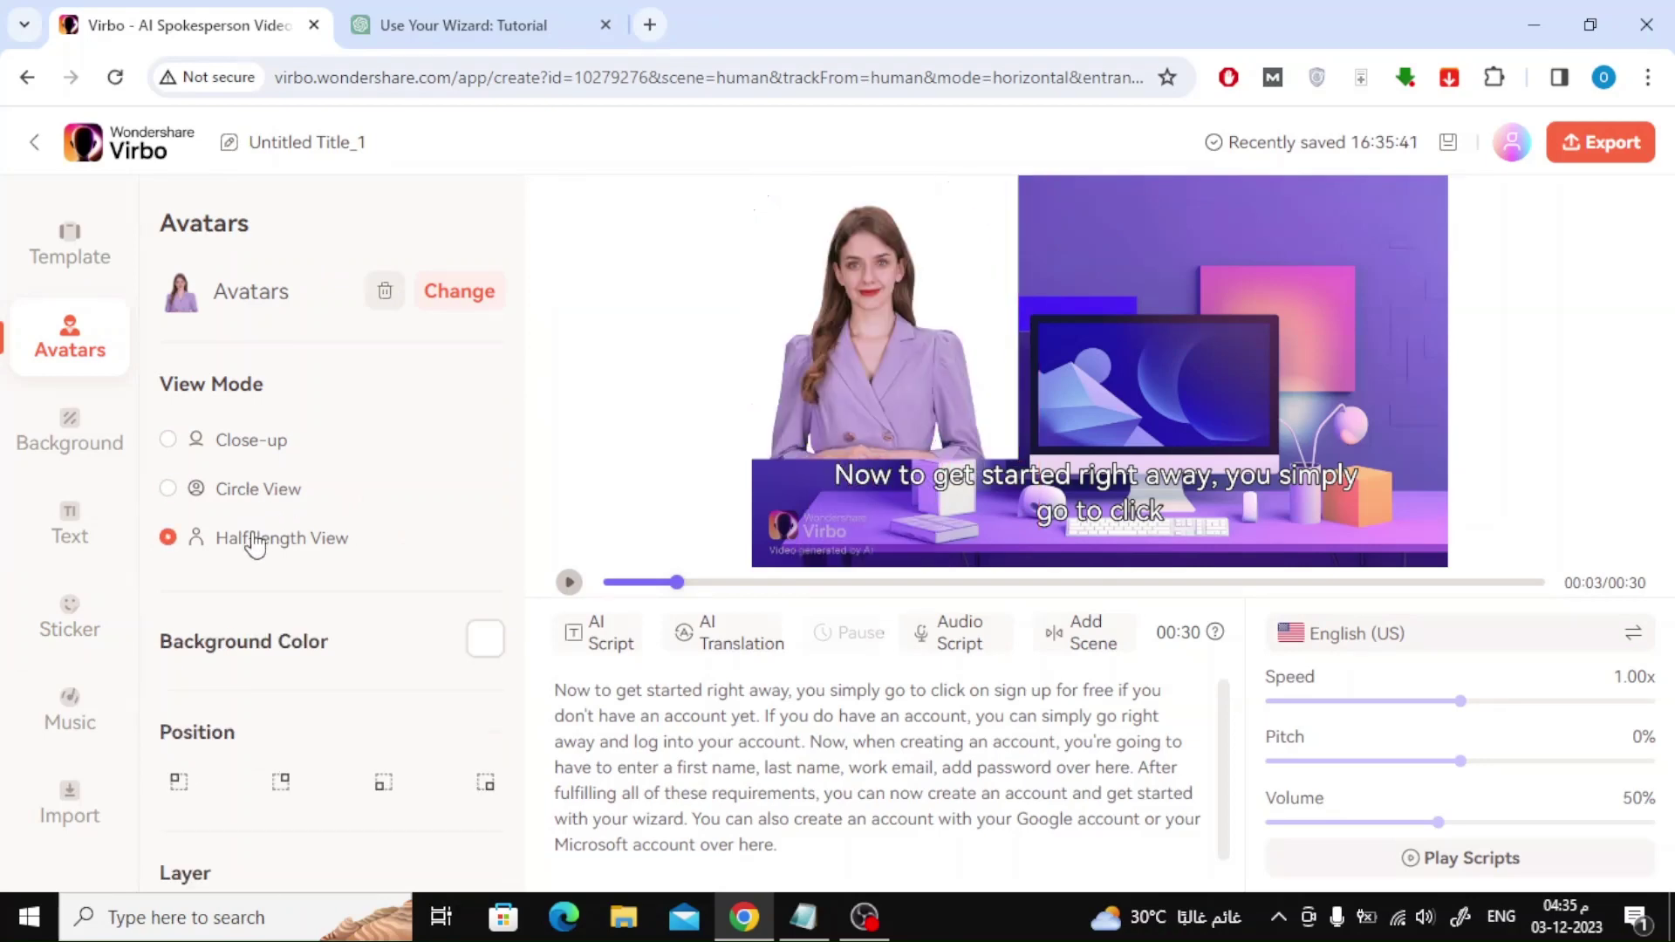
{"action": "left_click", "coordinate": [255, 488]}
{"action": "left_click", "coordinate": [251, 440]}
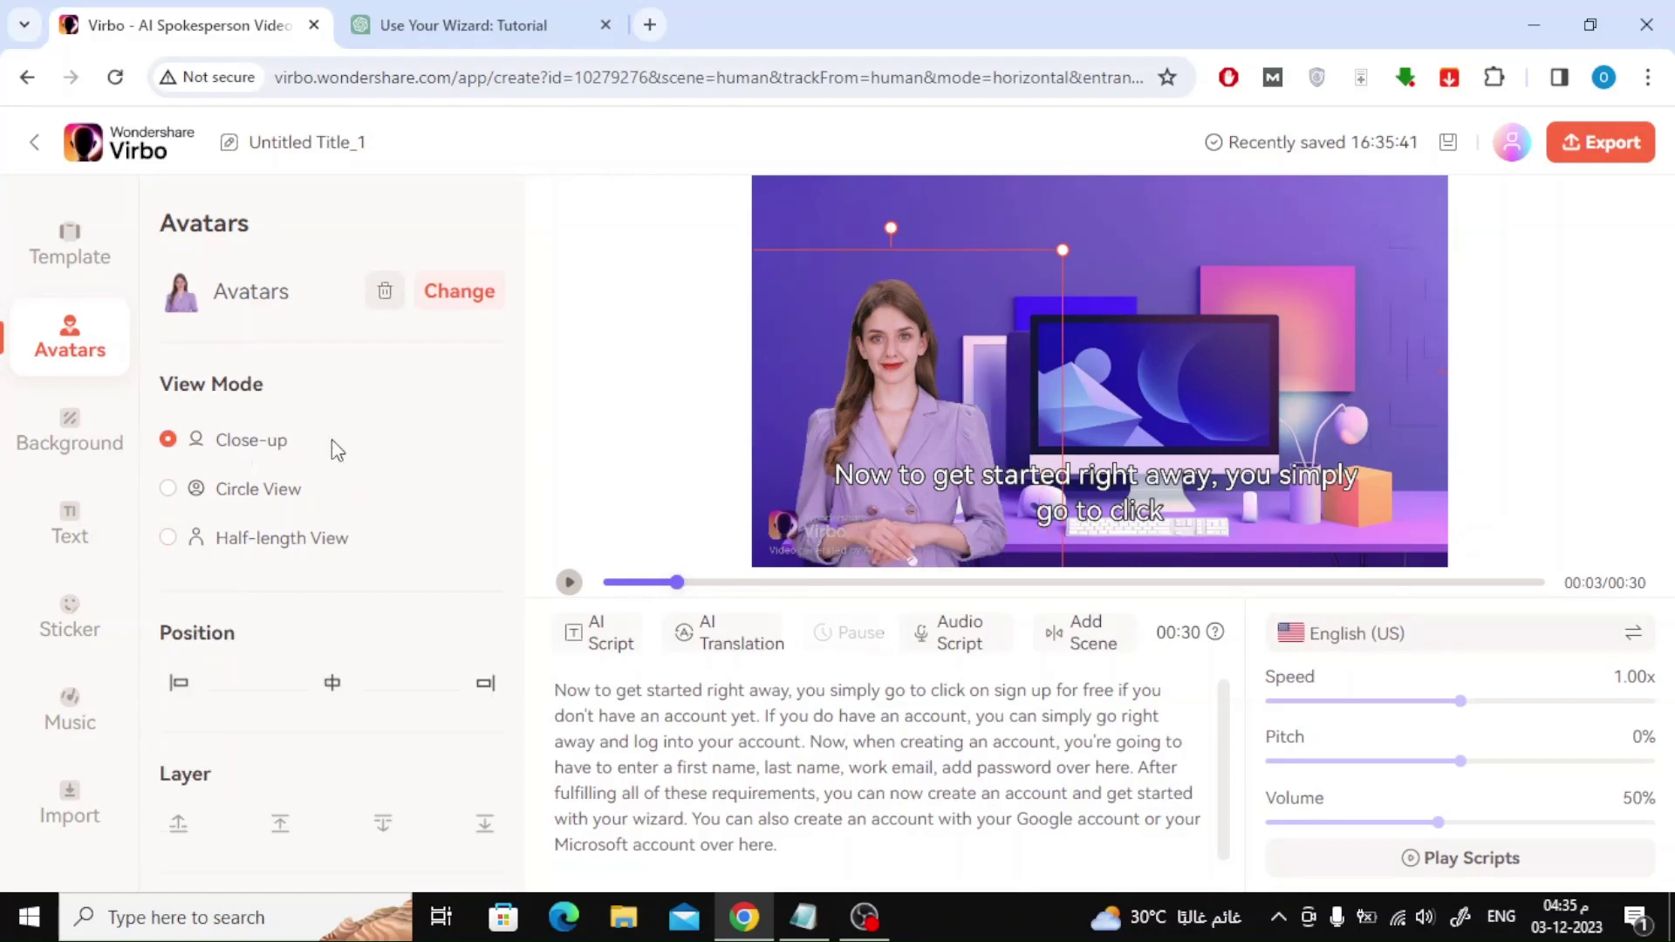
{"action": "left_click_drag", "start_coordinate": [905, 410], "coordinate": [887, 364]}
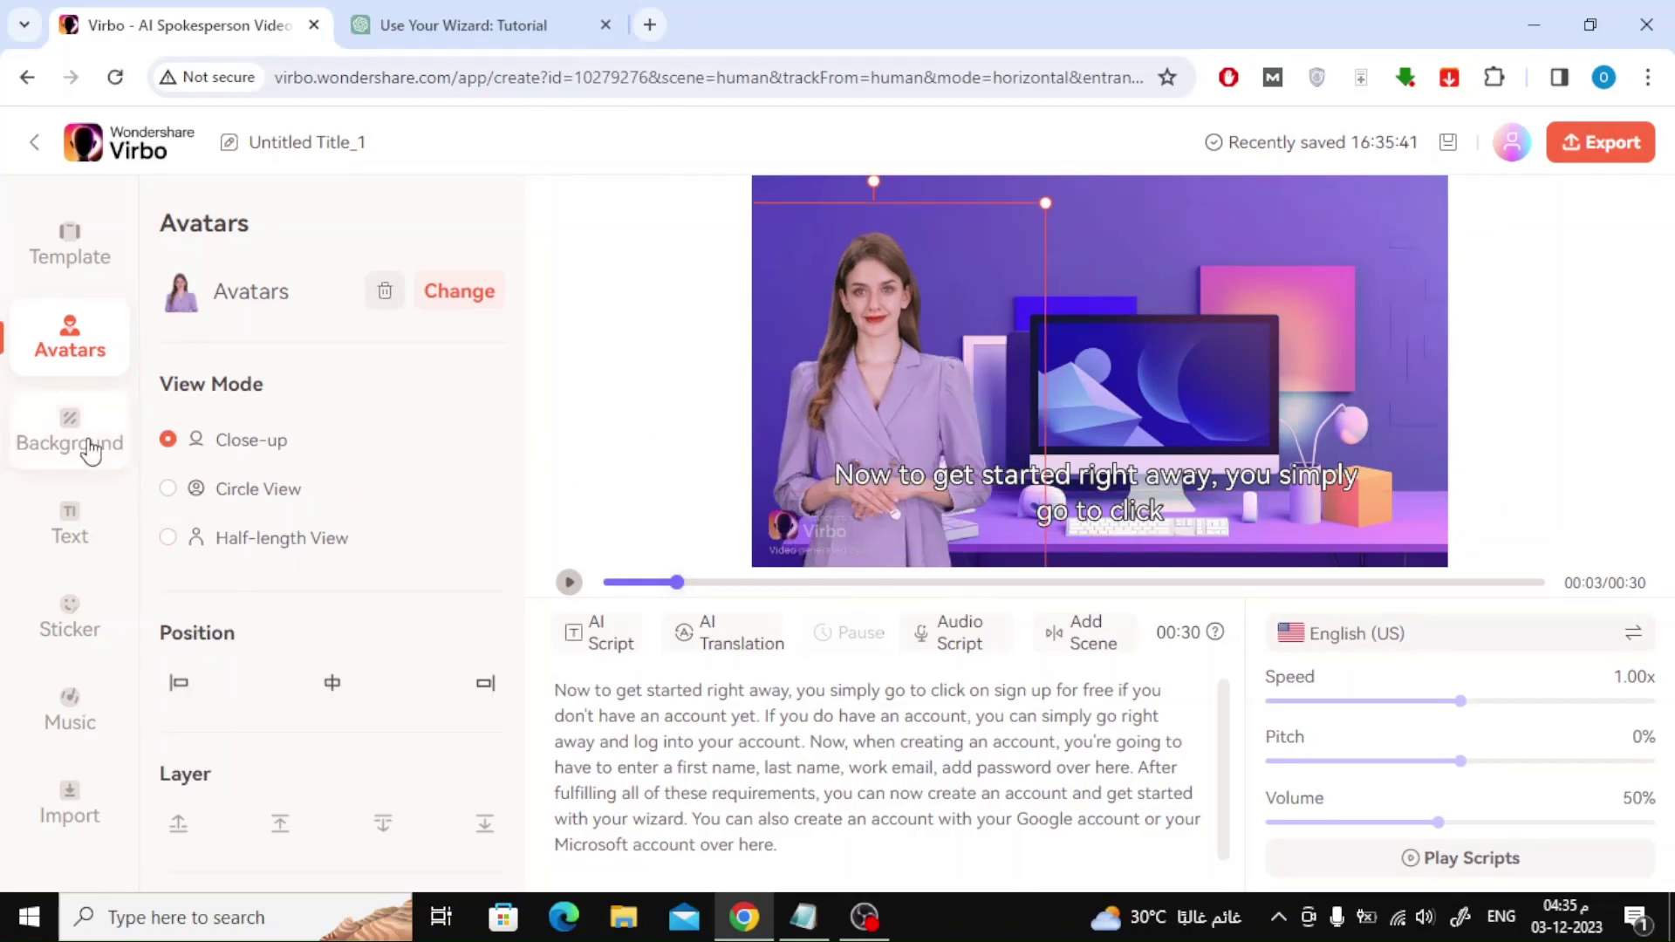
- Go through the Background and Sticker panels to the music library
{"action": "left_click", "coordinate": [69, 432]}
{"action": "left_click", "coordinate": [70, 615]}
{"action": "left_click", "coordinate": [70, 708]}
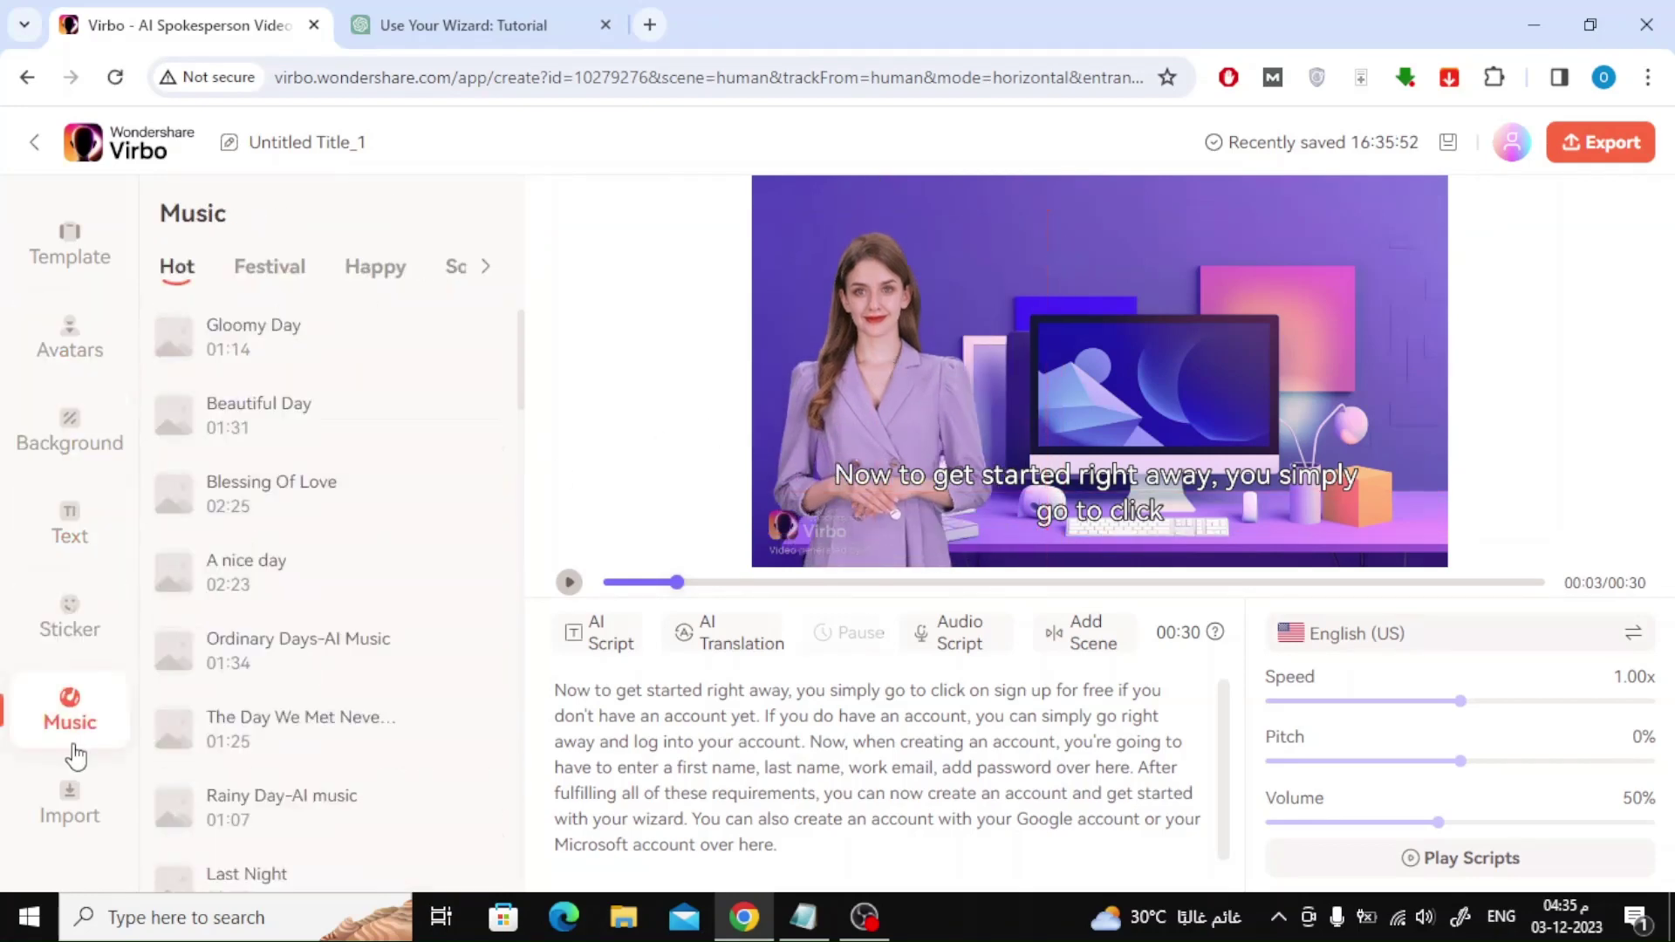
{"action": "mouse_move", "coordinate": [251, 336]}
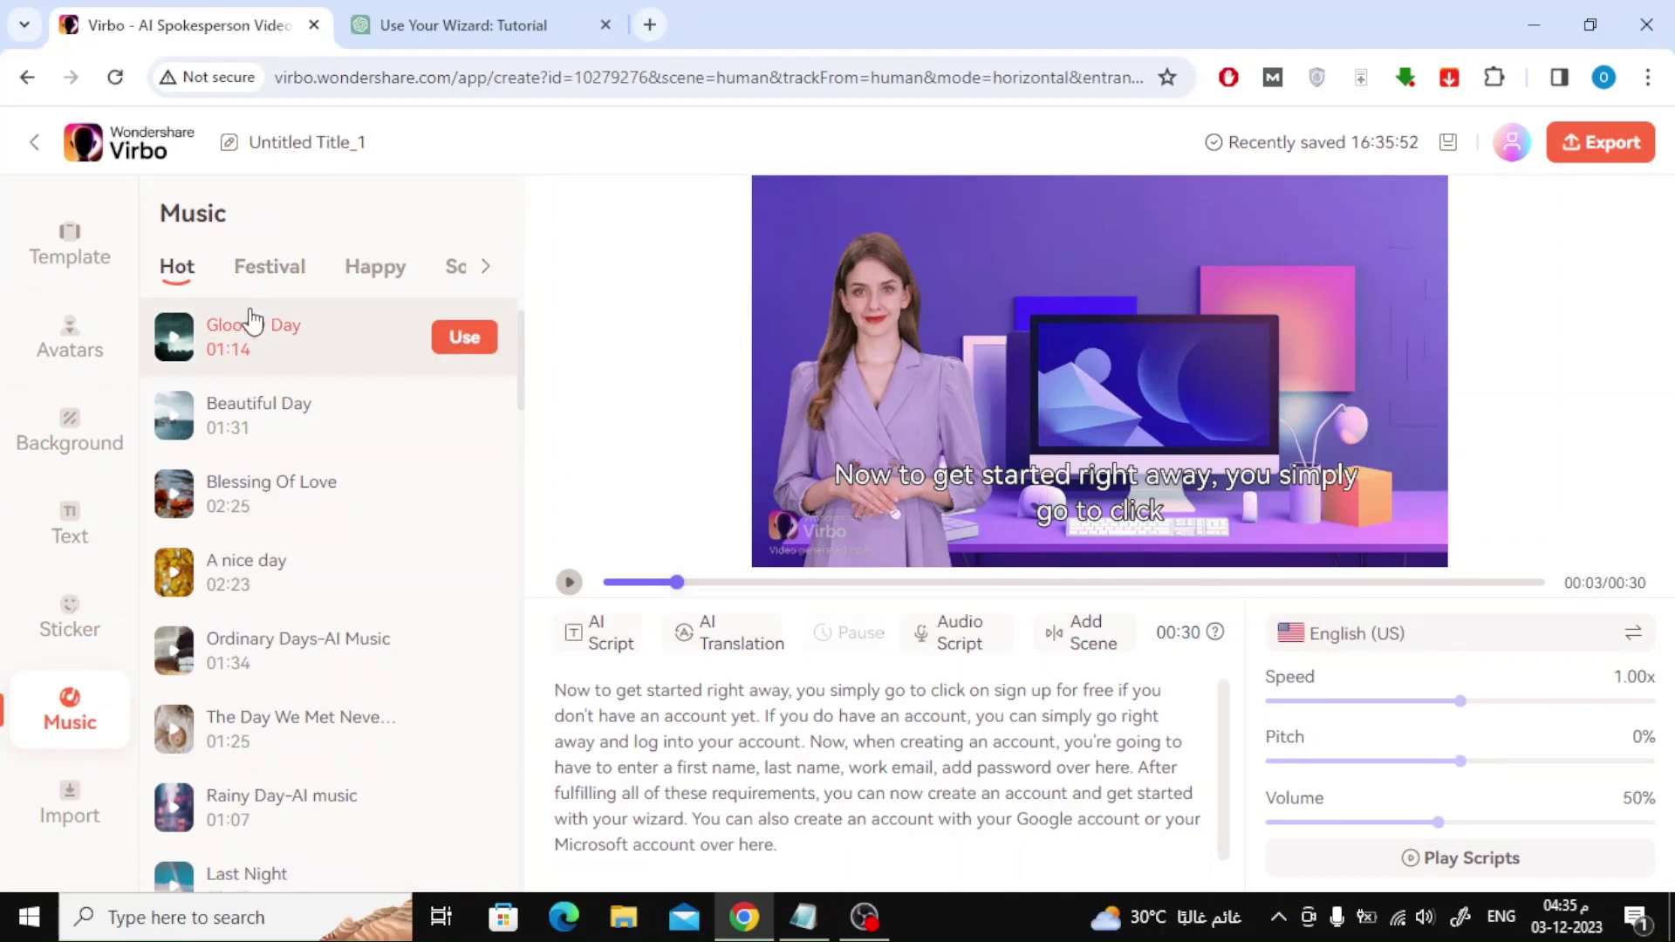
{"action": "scroll", "coordinate": [253, 367], "scroll_direction": "down", "scroll_amount": 1}
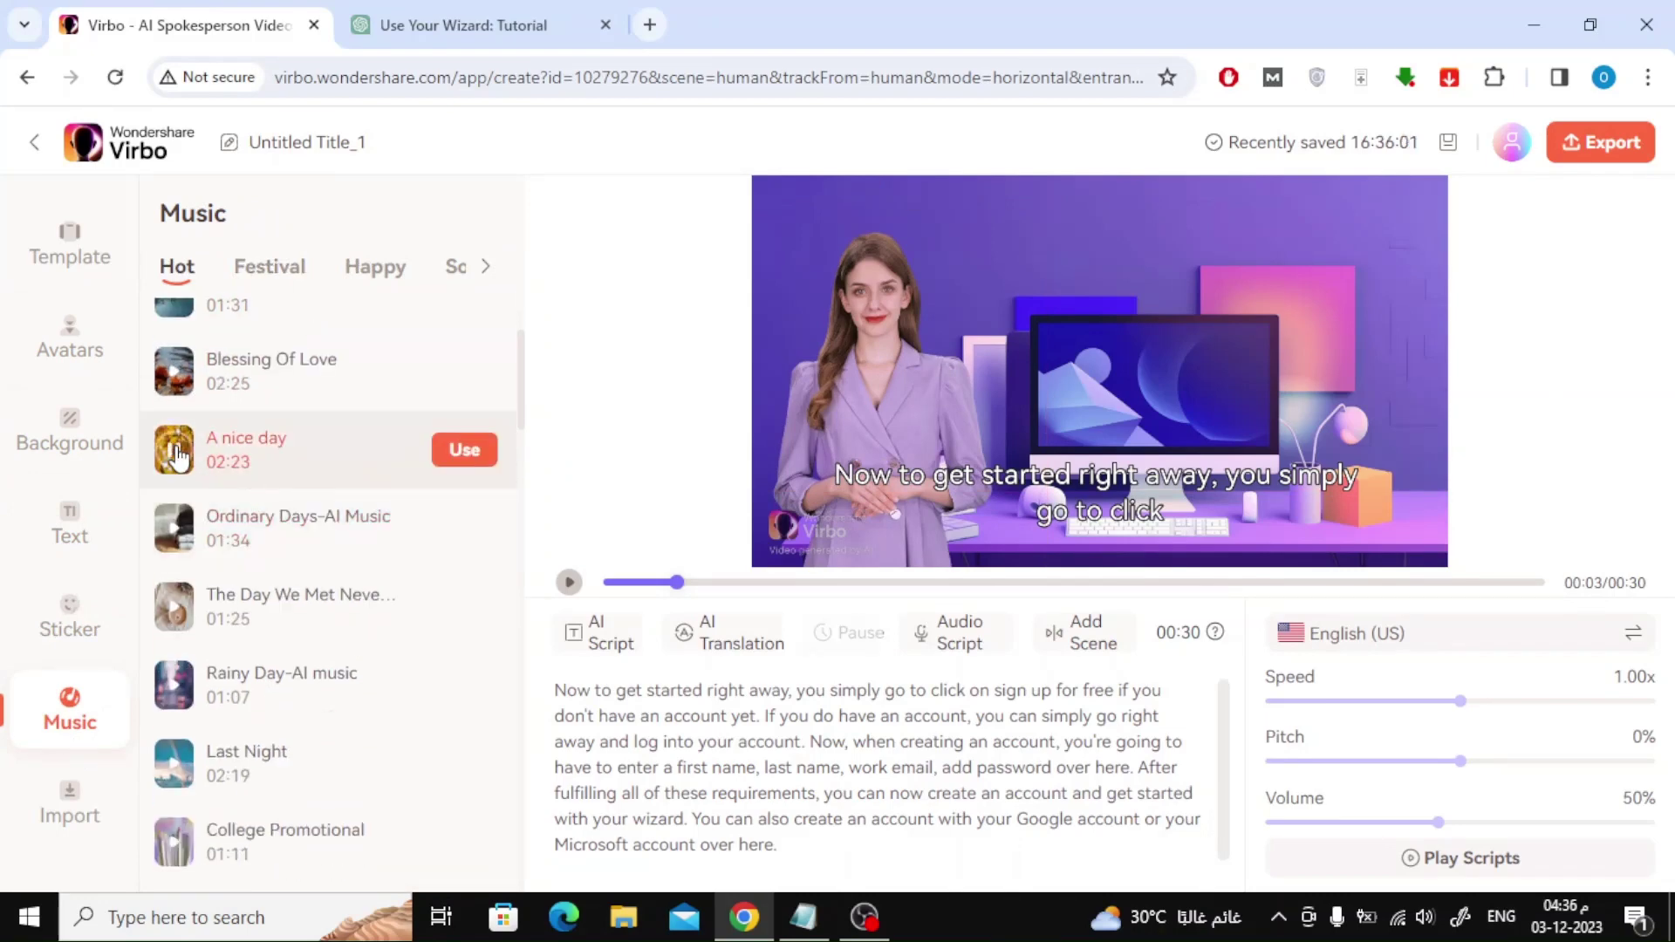
{"action": "scroll", "coordinate": [276, 497], "scroll_direction": "down", "scroll_amount": 5}
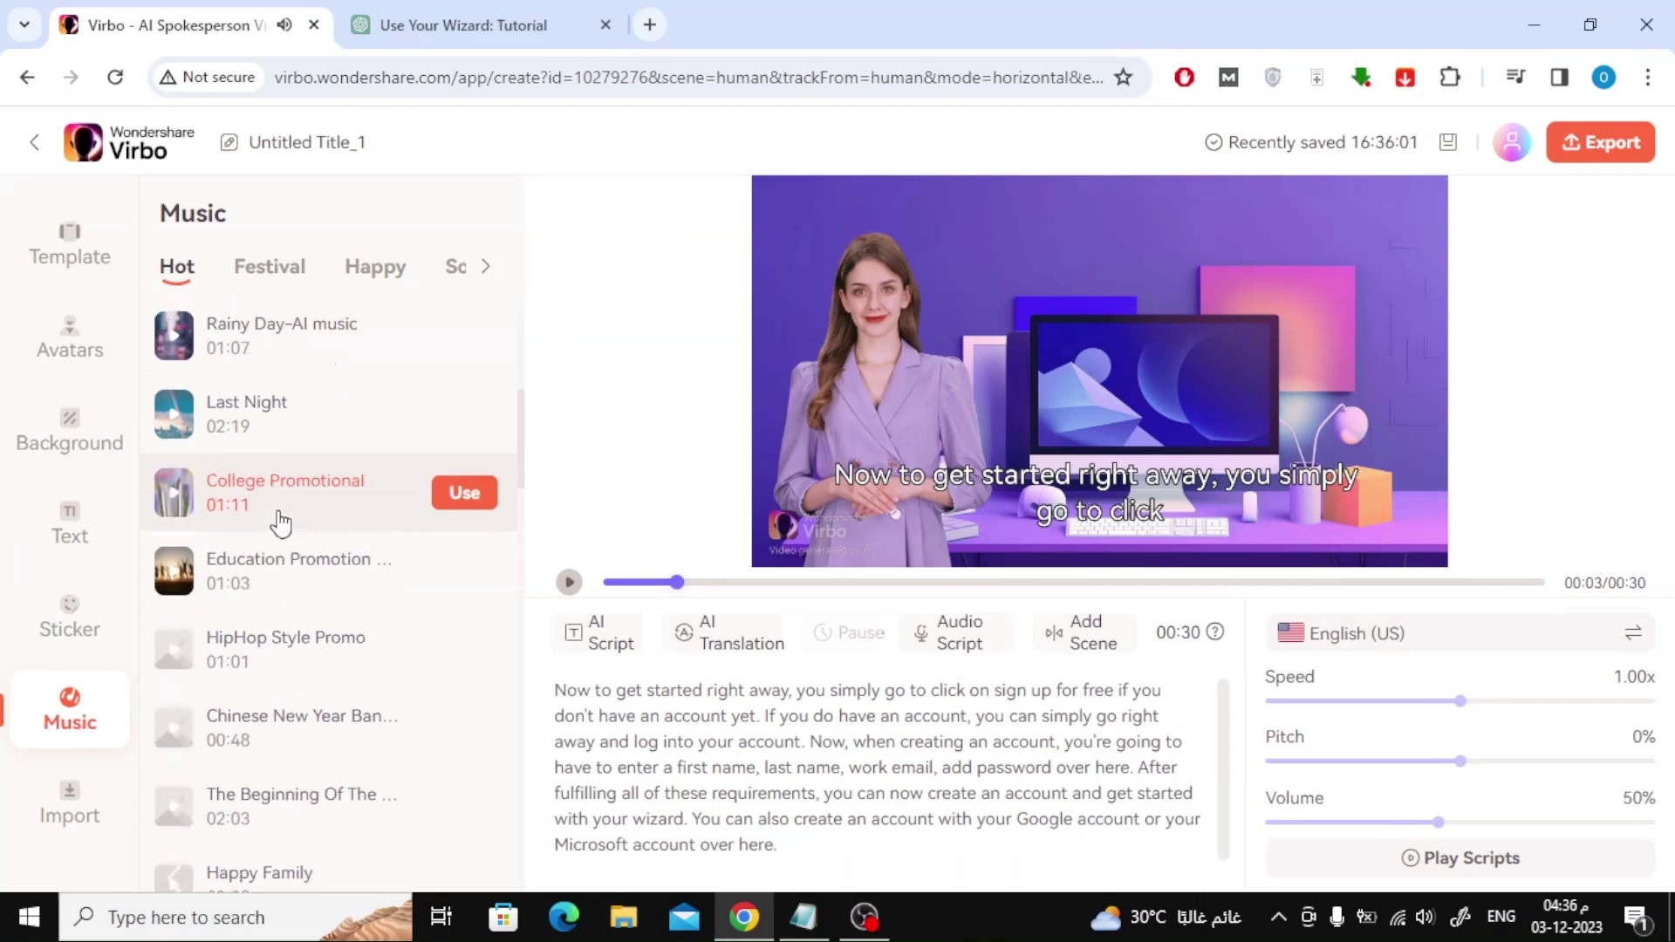
{"action": "scroll", "coordinate": [275, 499], "scroll_direction": "down", "scroll_amount": 4}
{"action": "scroll", "coordinate": [274, 510], "scroll_direction": "up", "scroll_amount": 1}
{"action": "scroll", "coordinate": [281, 520], "scroll_direction": "up", "scroll_amount": 4}
{"action": "scroll", "coordinate": [281, 521], "scroll_direction": "up", "scroll_amount": 3}
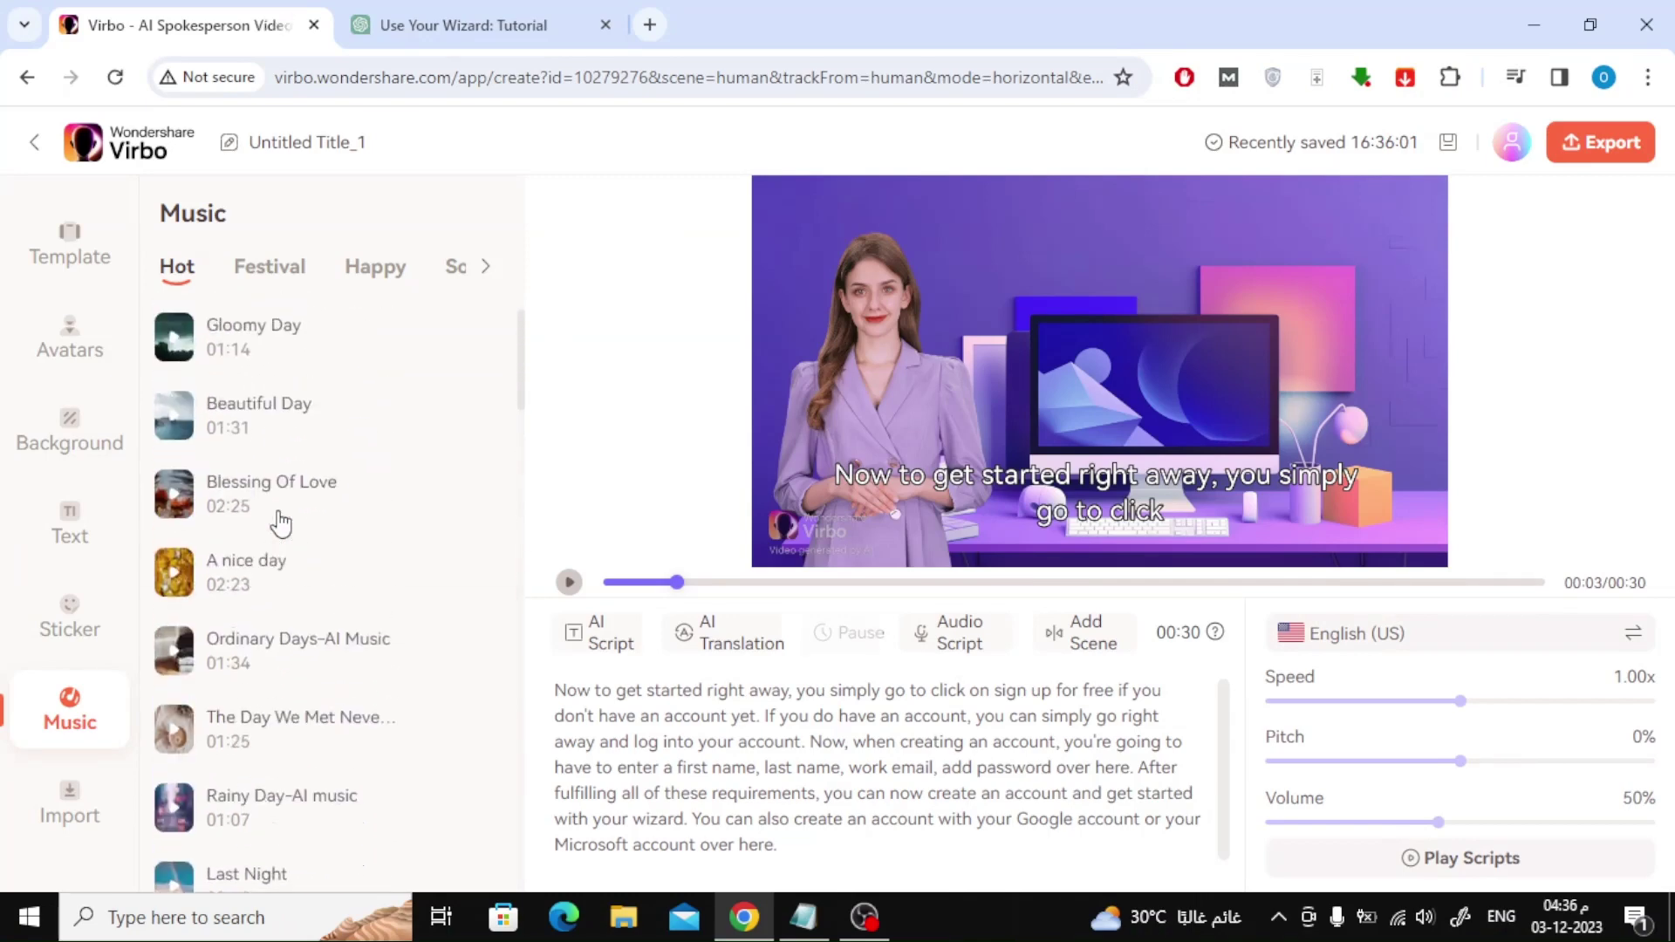
- Find Vacation At The Seaside under Techno, then play and stop the preview
{"action": "left_click", "coordinate": [486, 266]}
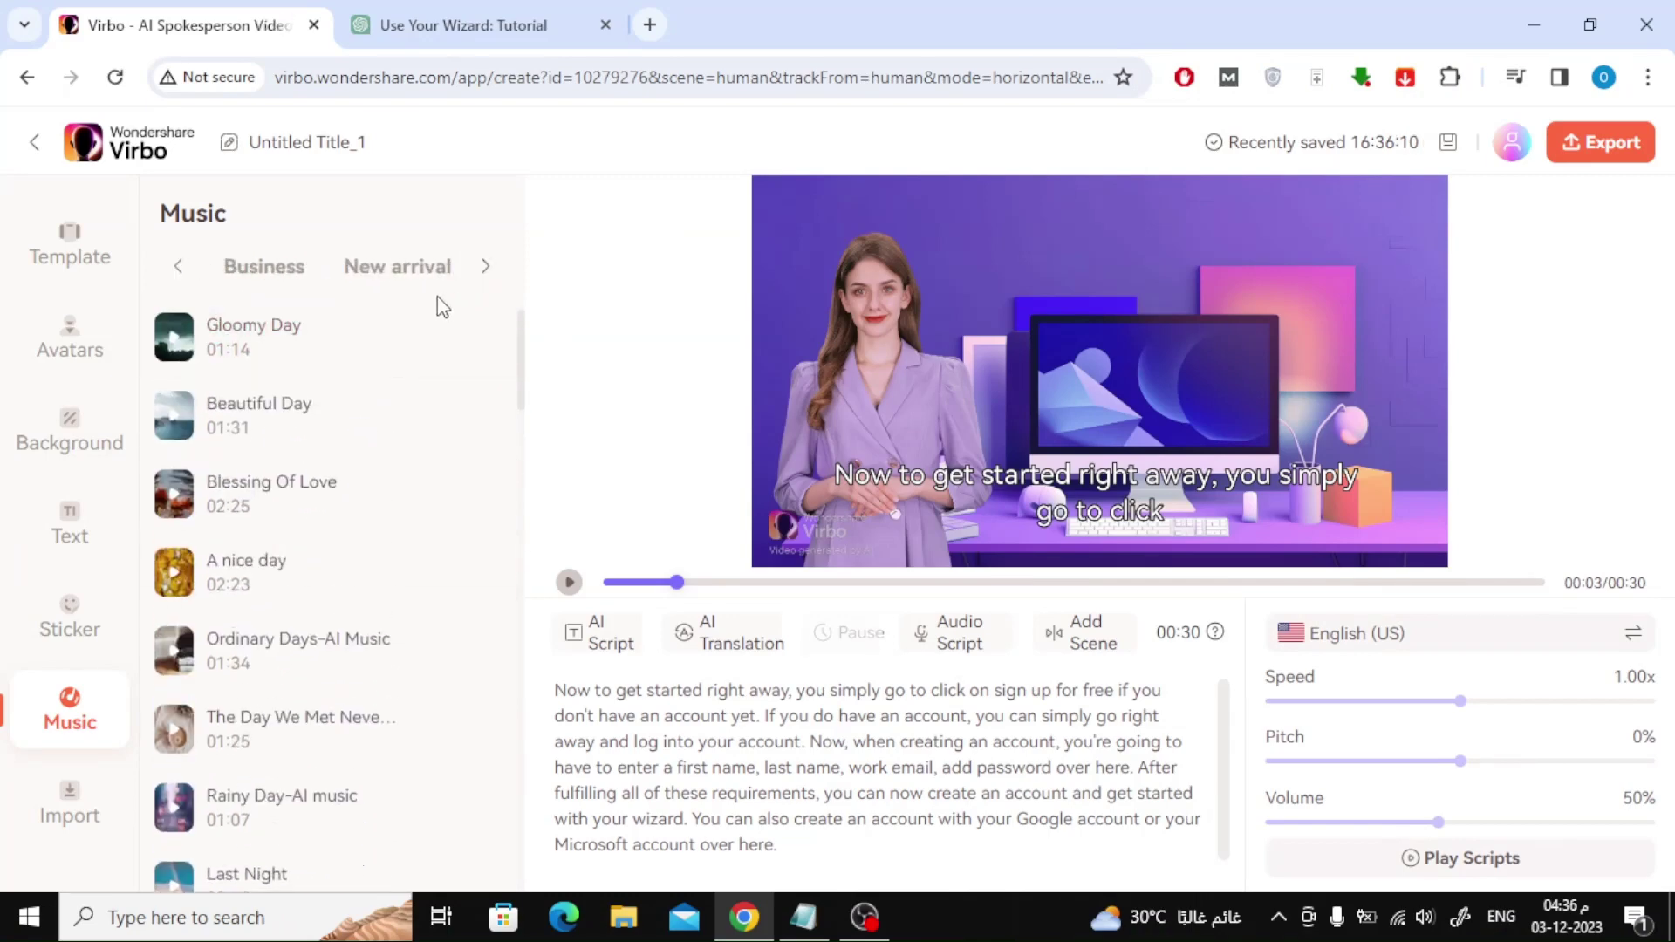
{"action": "left_click", "coordinate": [387, 273]}
{"action": "left_click", "coordinate": [441, 265]}
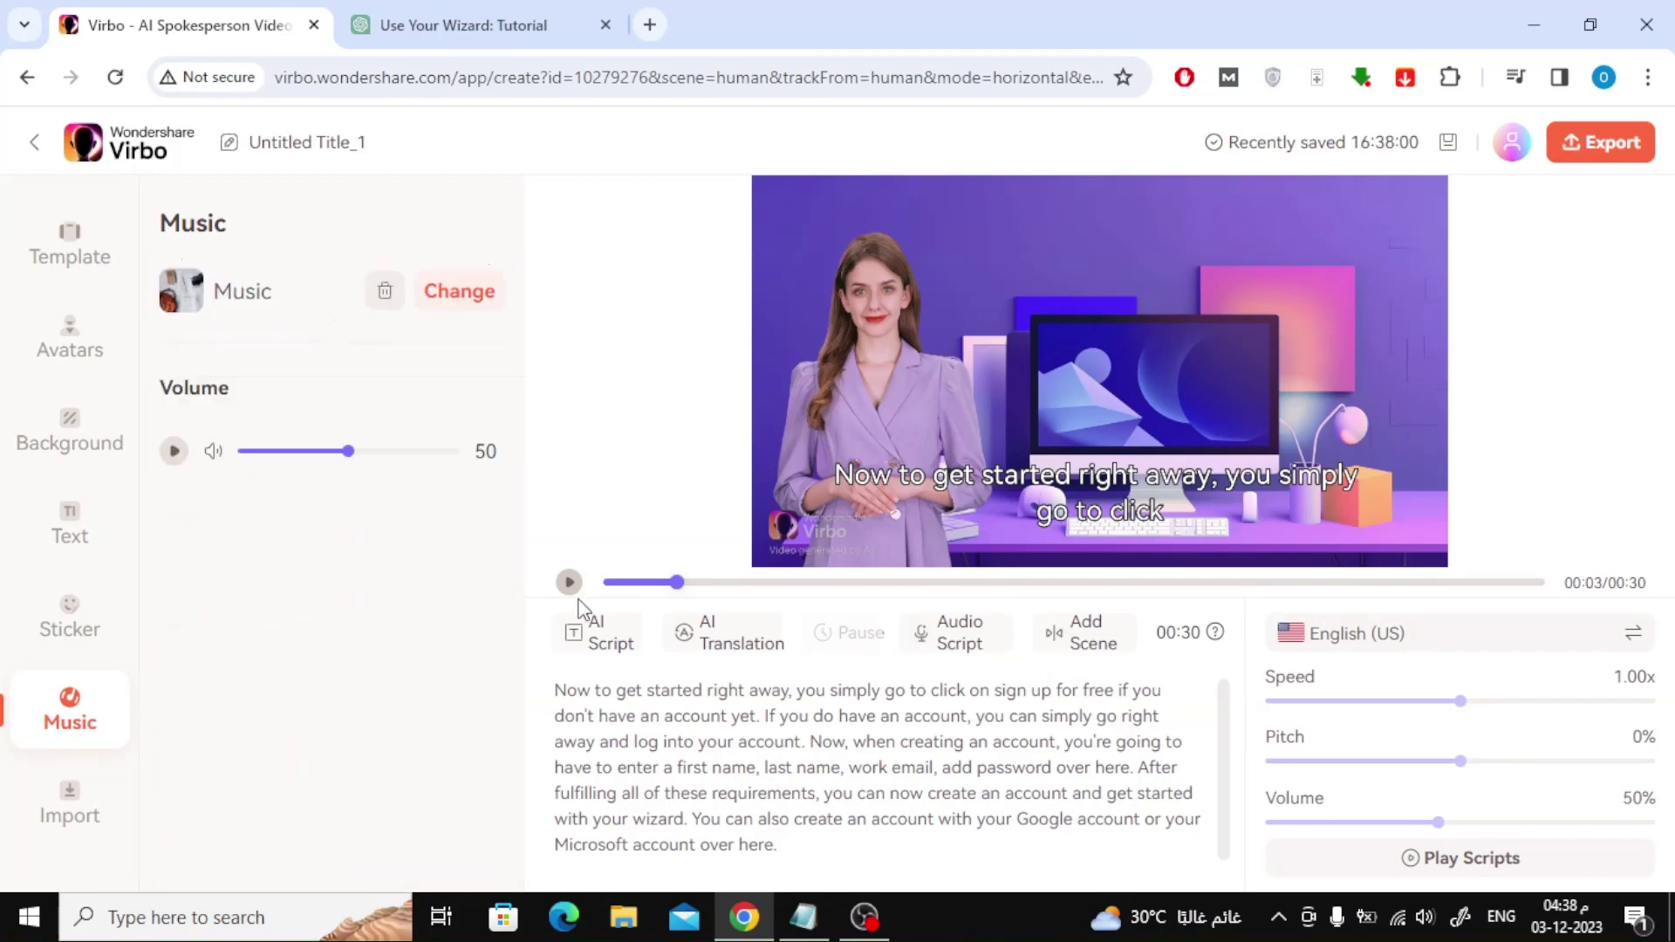
{"action": "left_click", "coordinate": [568, 582]}
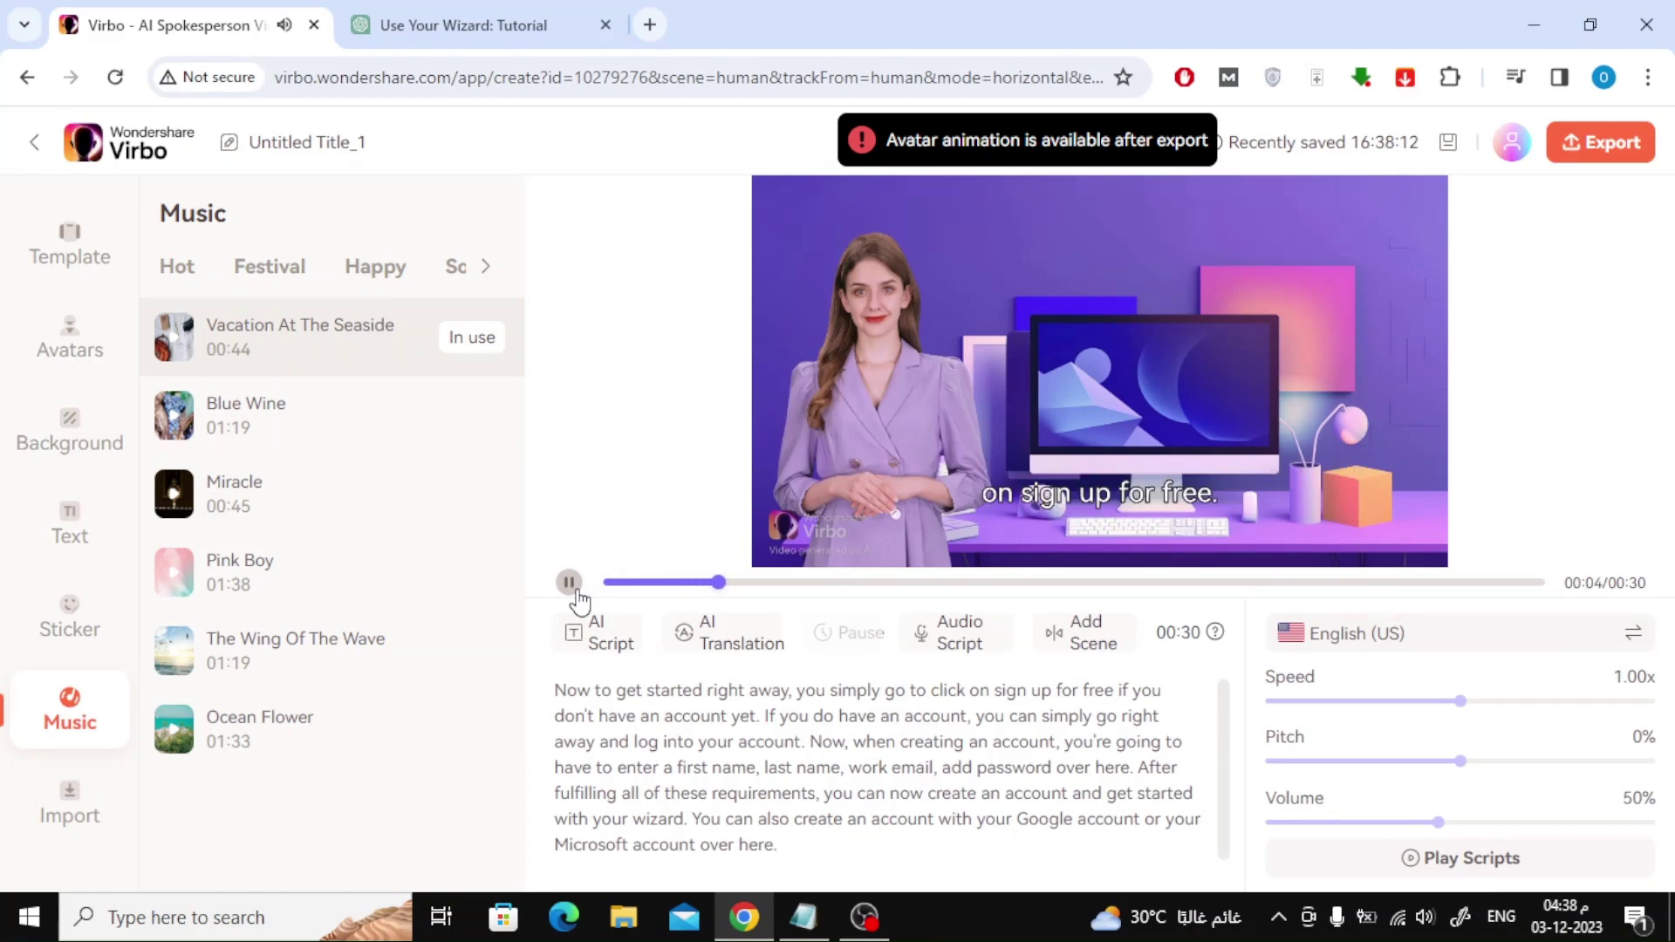
{"action": "left_click", "coordinate": [569, 583]}
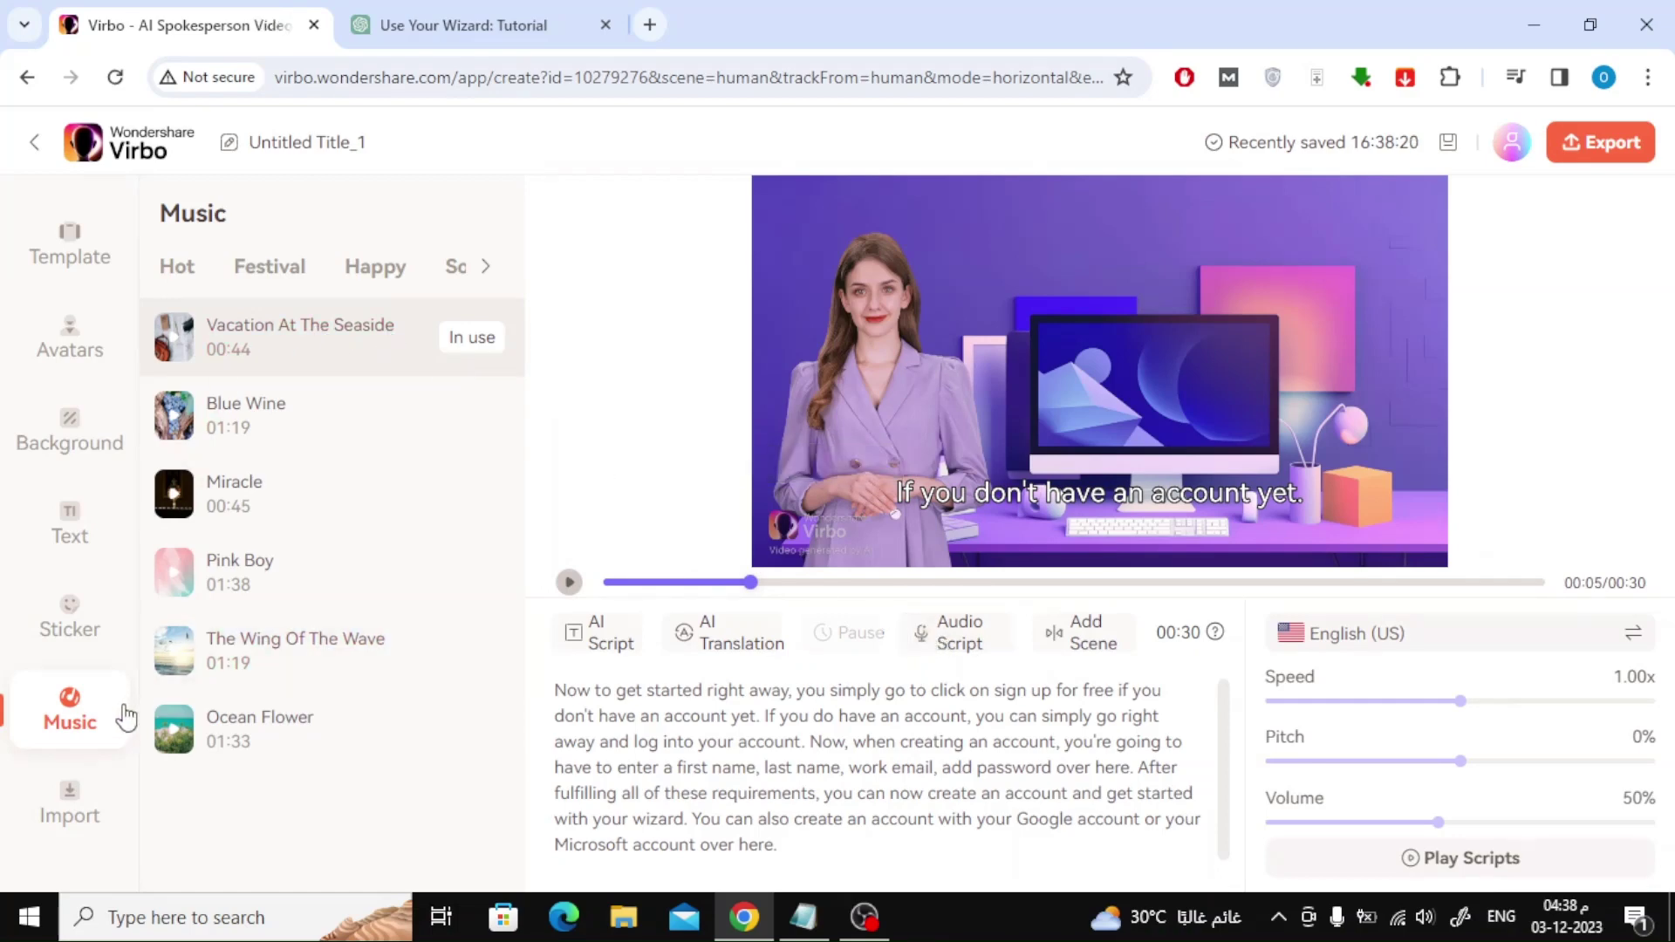
- Lower the background music volume from 50 to 10 and preview it
{"action": "left_click", "coordinate": [318, 335]}
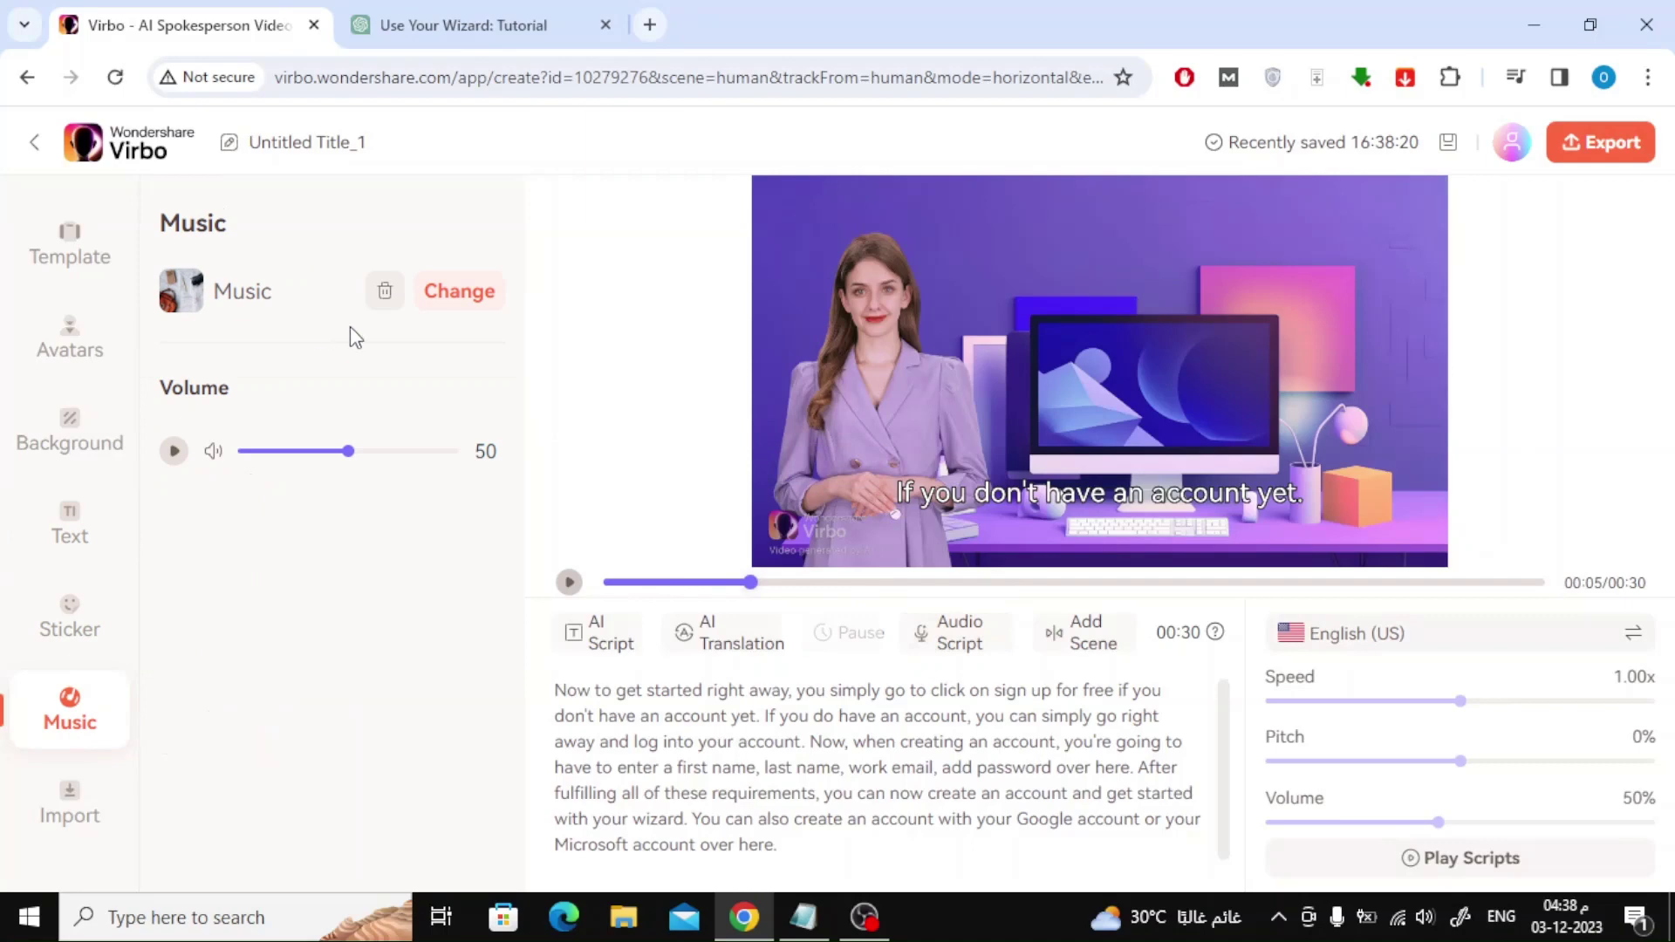
{"action": "left_click_drag", "start_coordinate": [305, 452], "coordinate": [251, 451]}
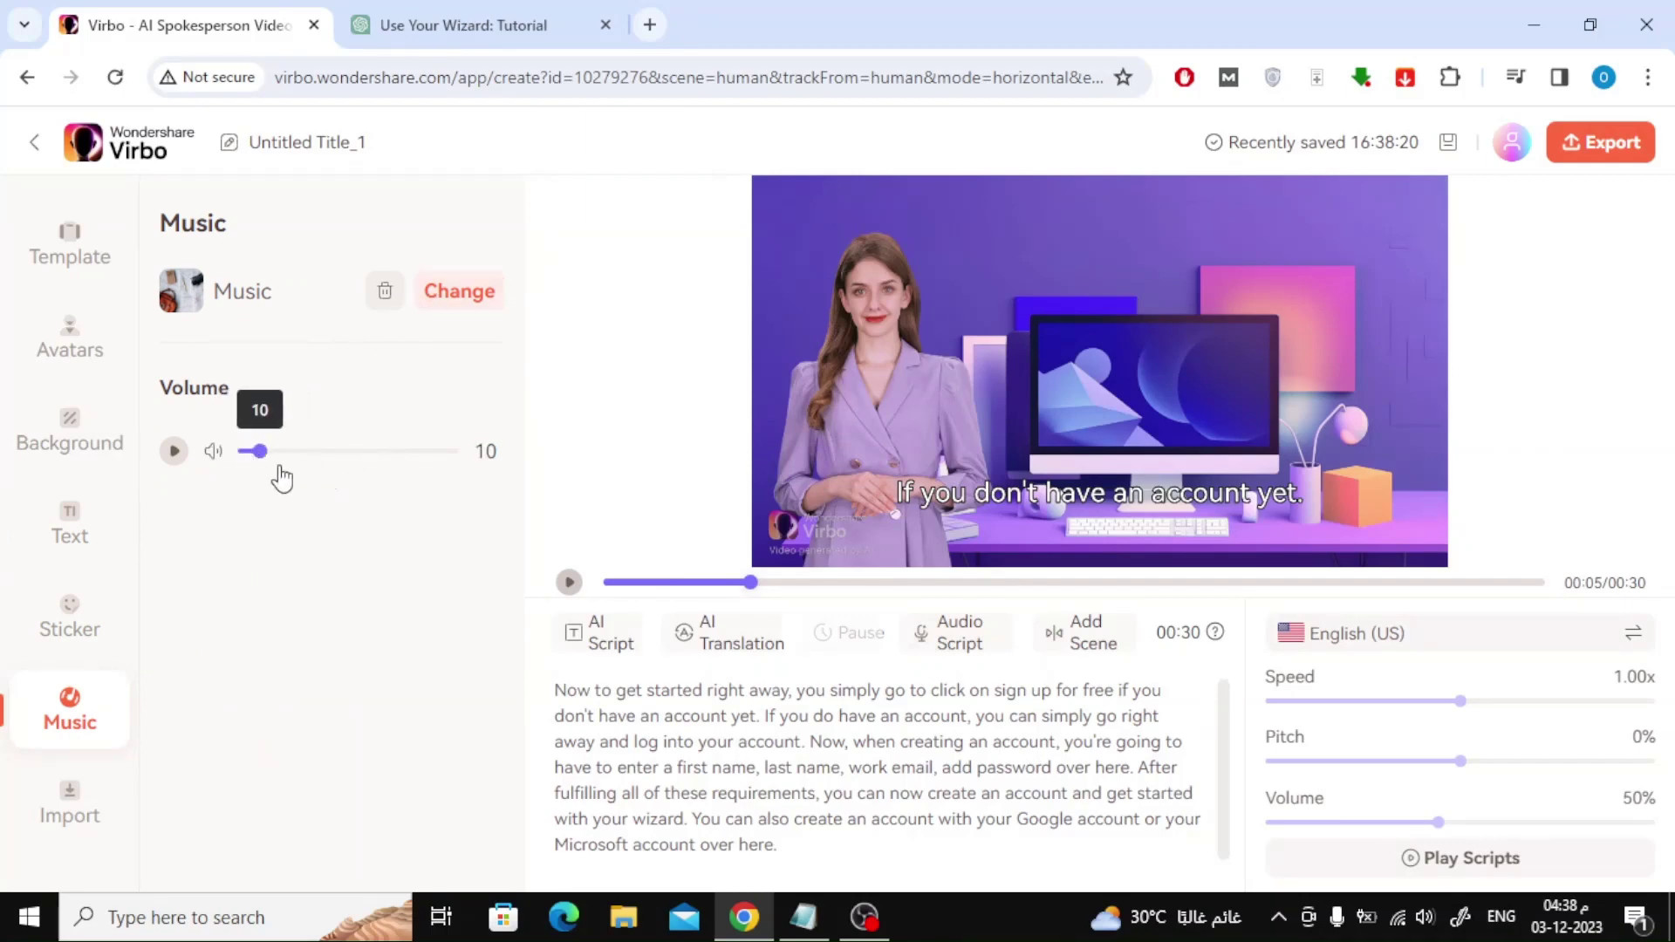
{"action": "left_click", "coordinate": [568, 582]}
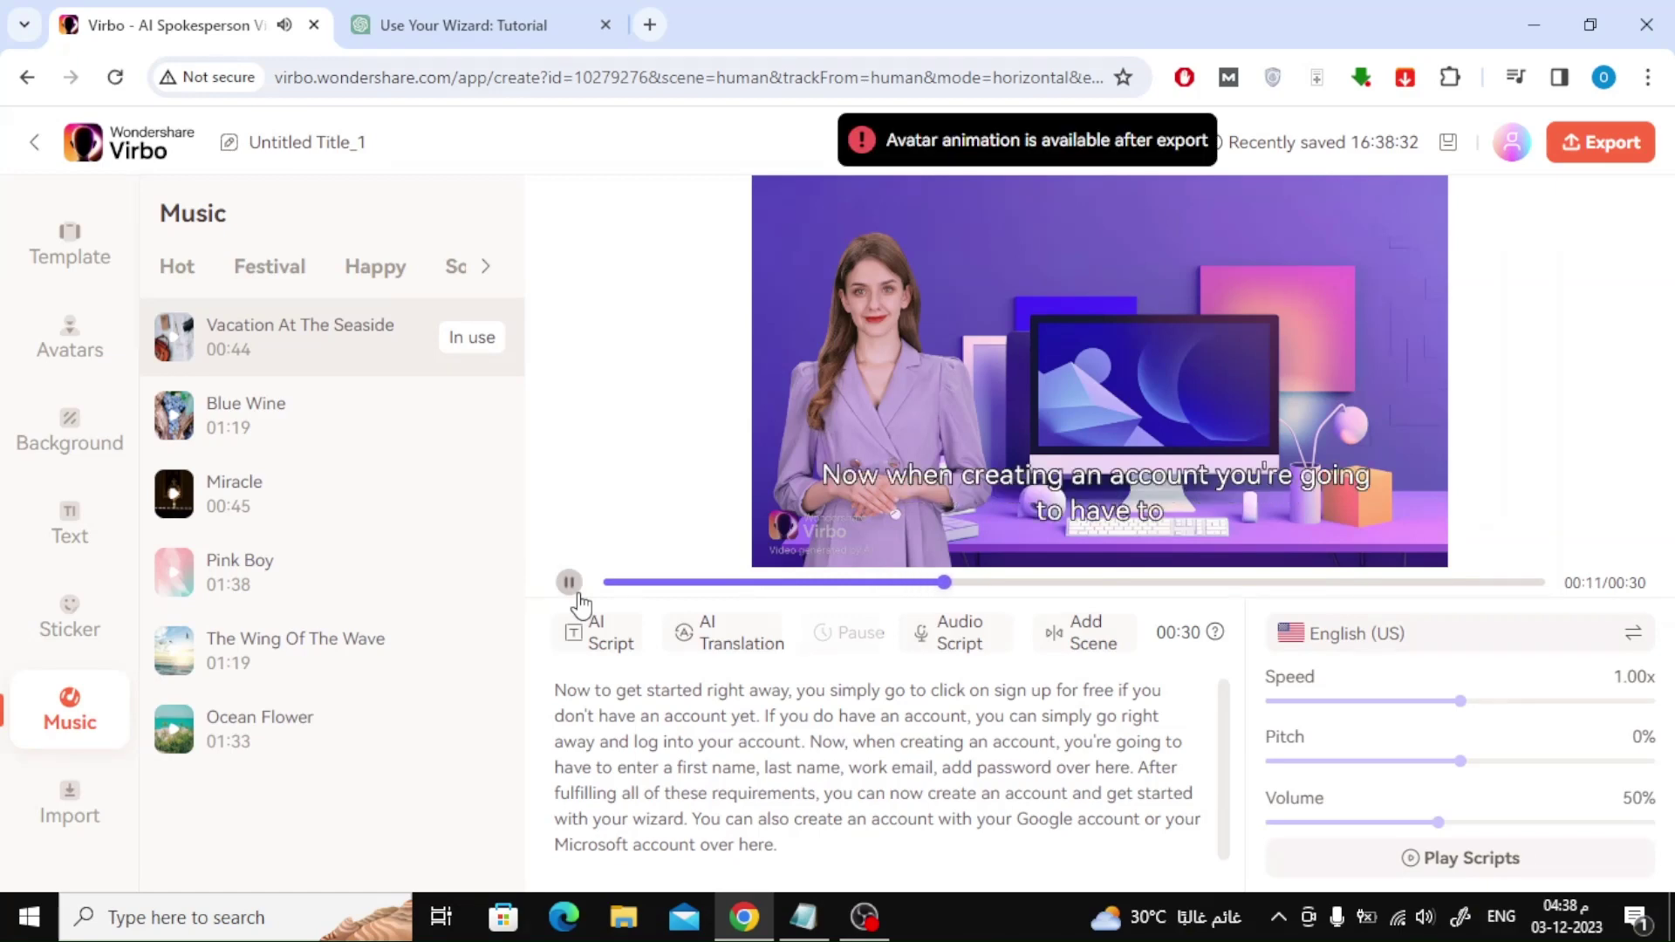
{"action": "left_click", "coordinate": [568, 583]}
- Nudge the low music volume slightly higher and replay the preview
{"action": "left_click", "coordinate": [471, 493]}
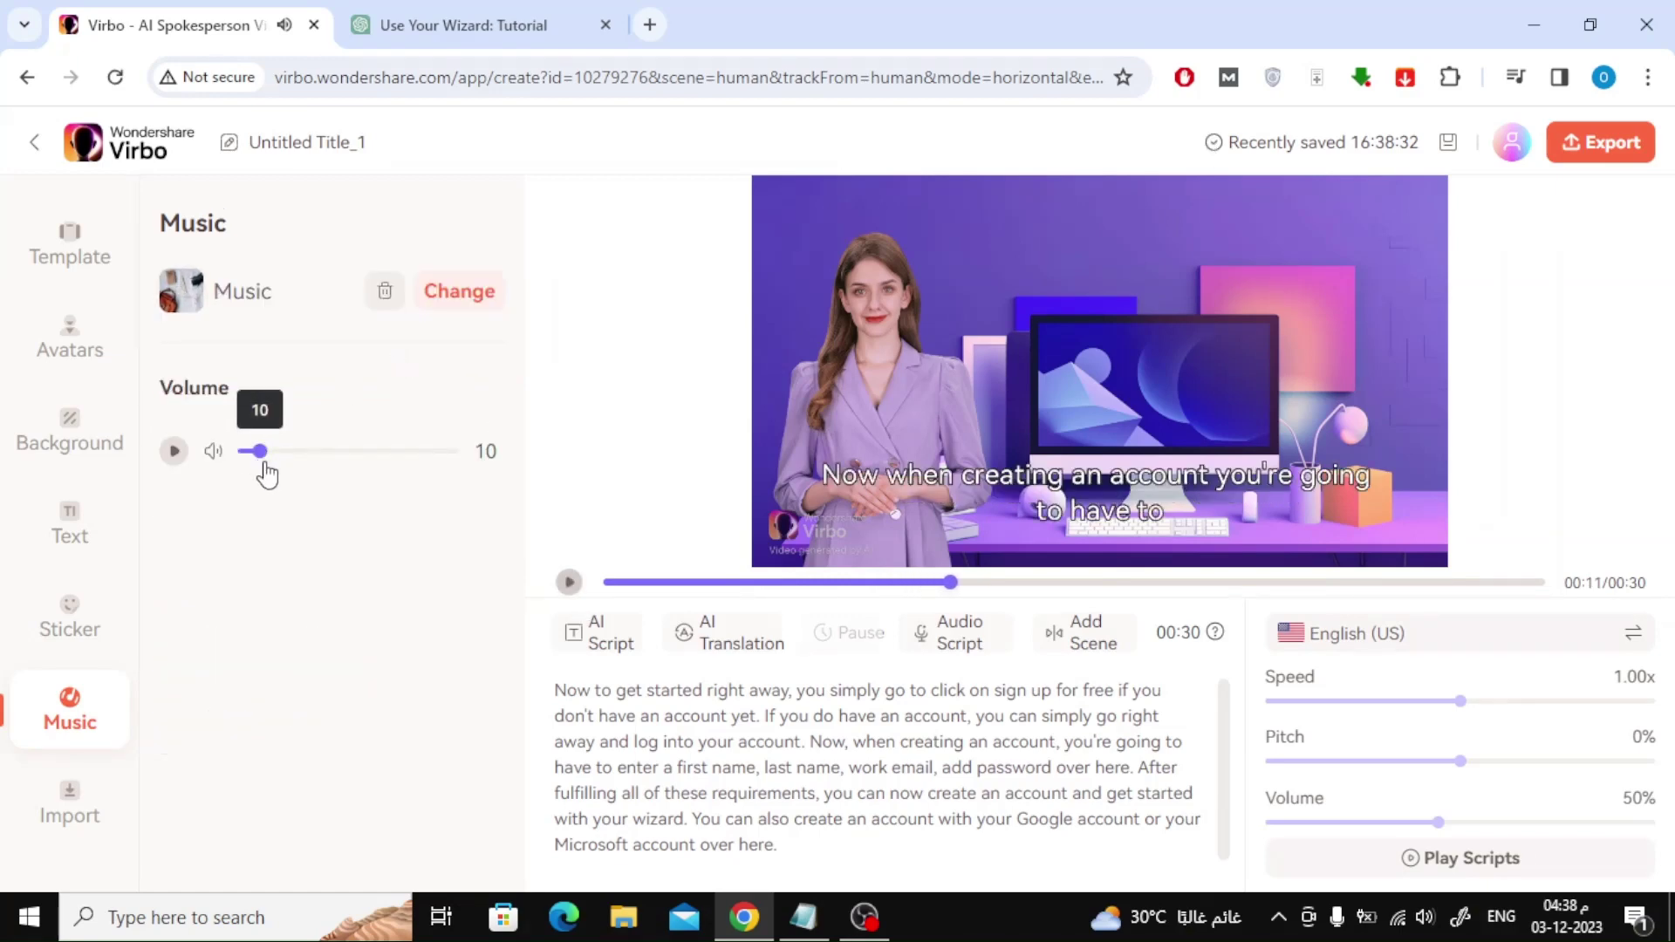
{"action": "left_click_drag", "start_coordinate": [260, 450], "coordinate": [281, 450]}
{"action": "left_click", "coordinate": [568, 581]}
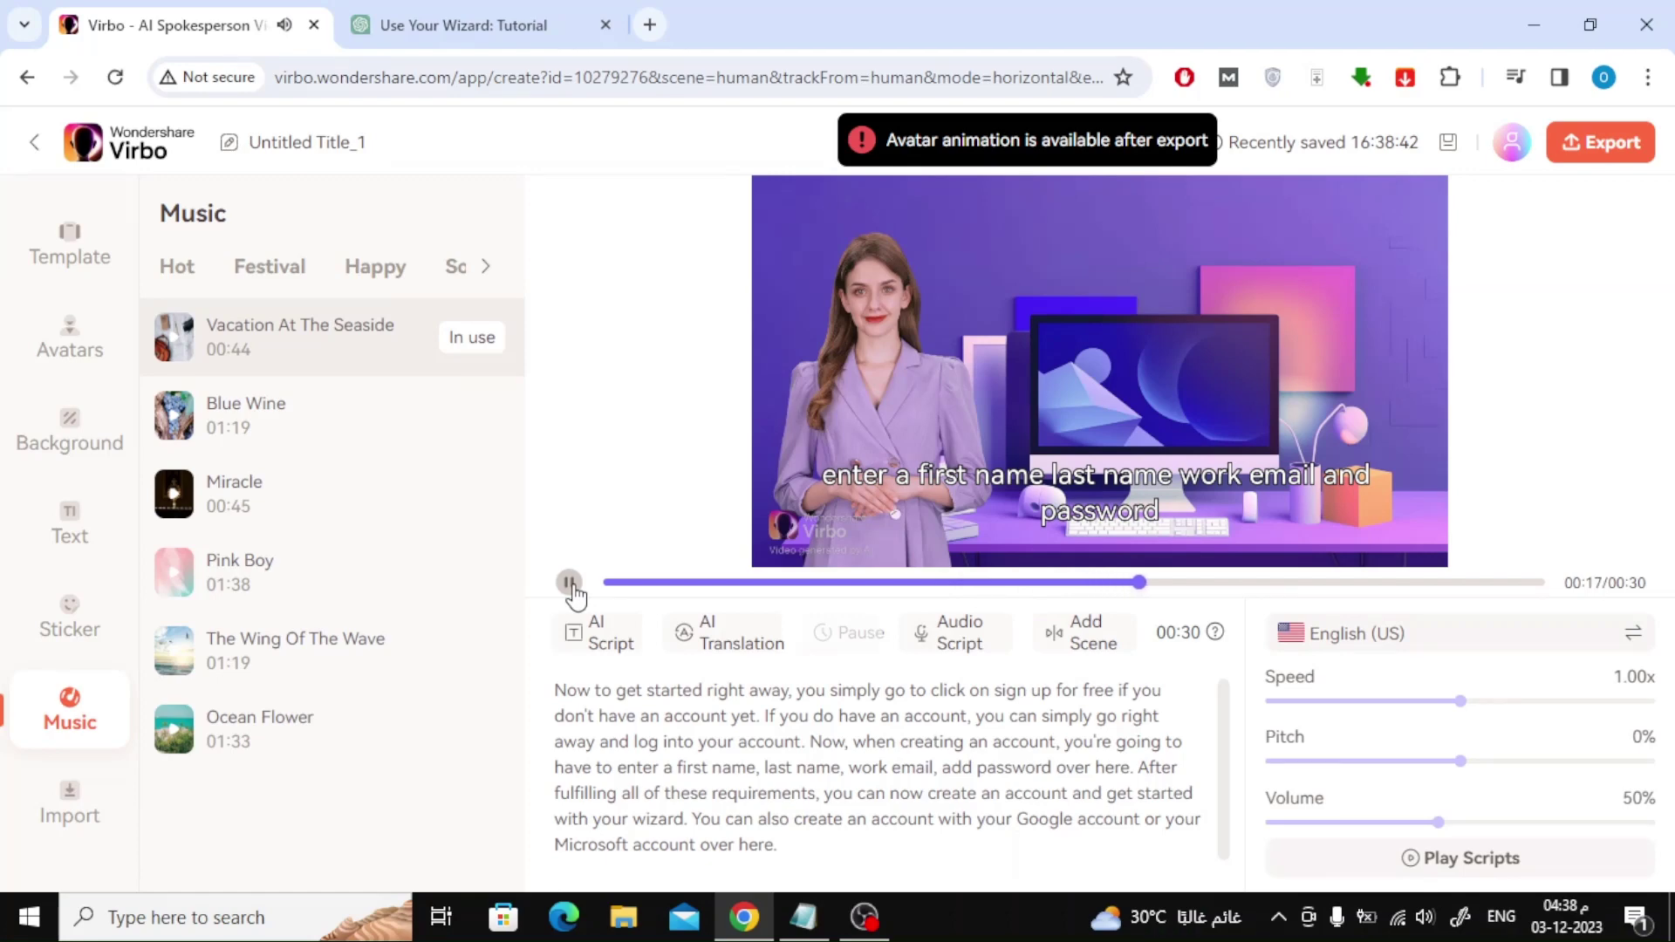
{"action": "left_click", "coordinate": [569, 582]}
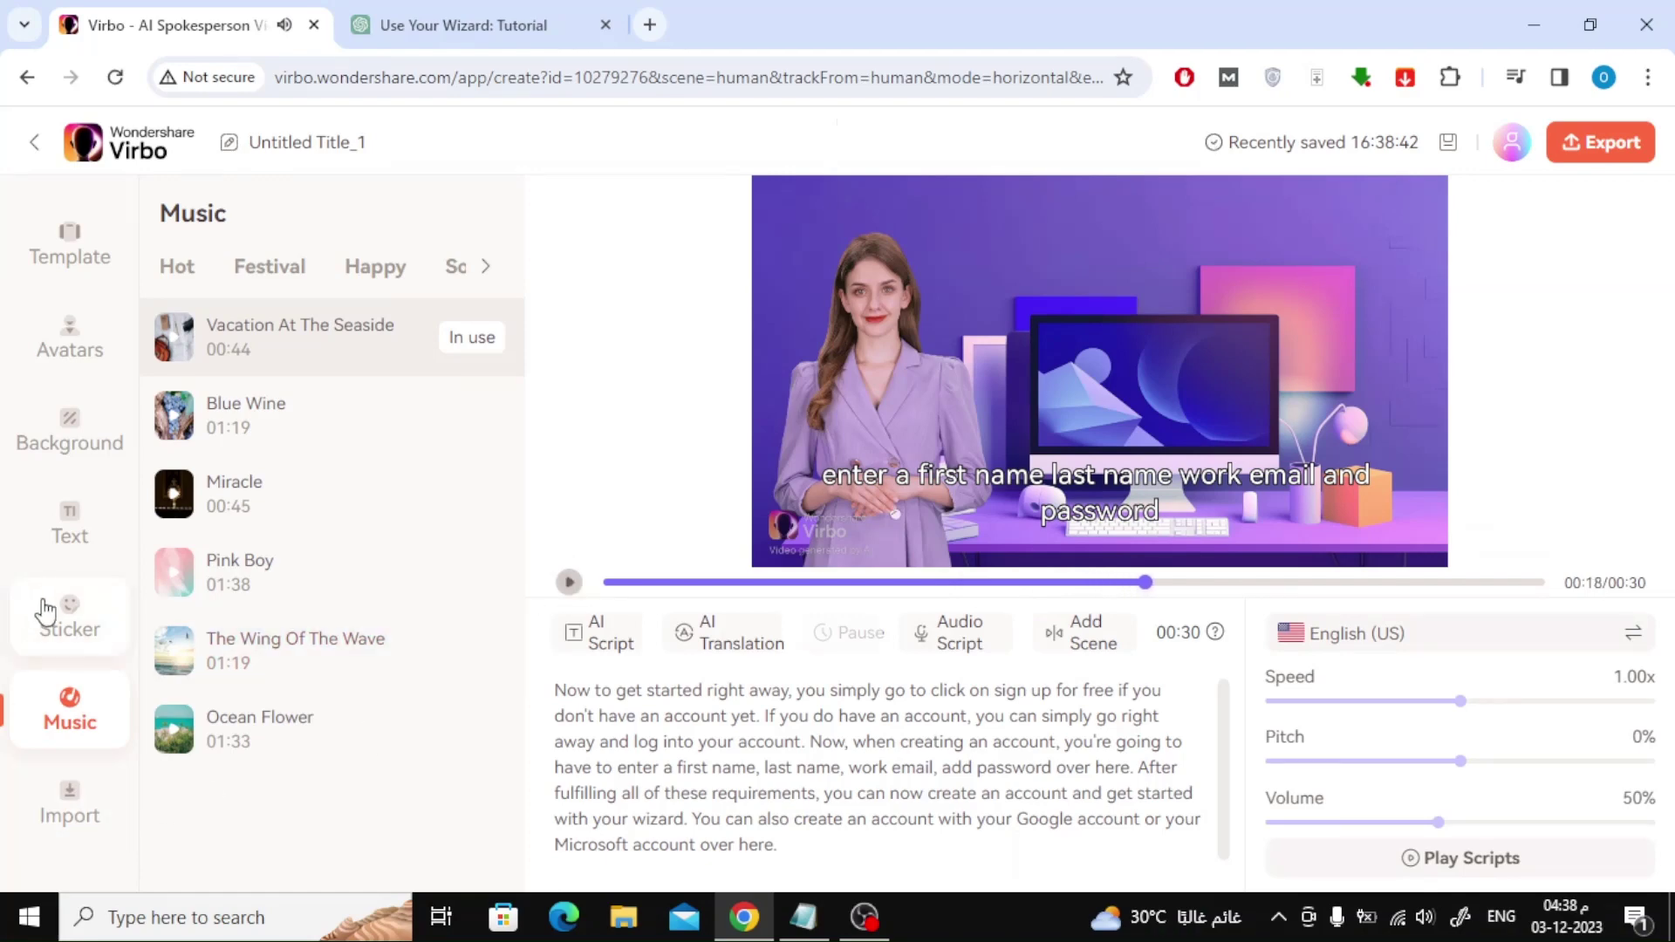
{"action": "left_click", "coordinate": [71, 249]}
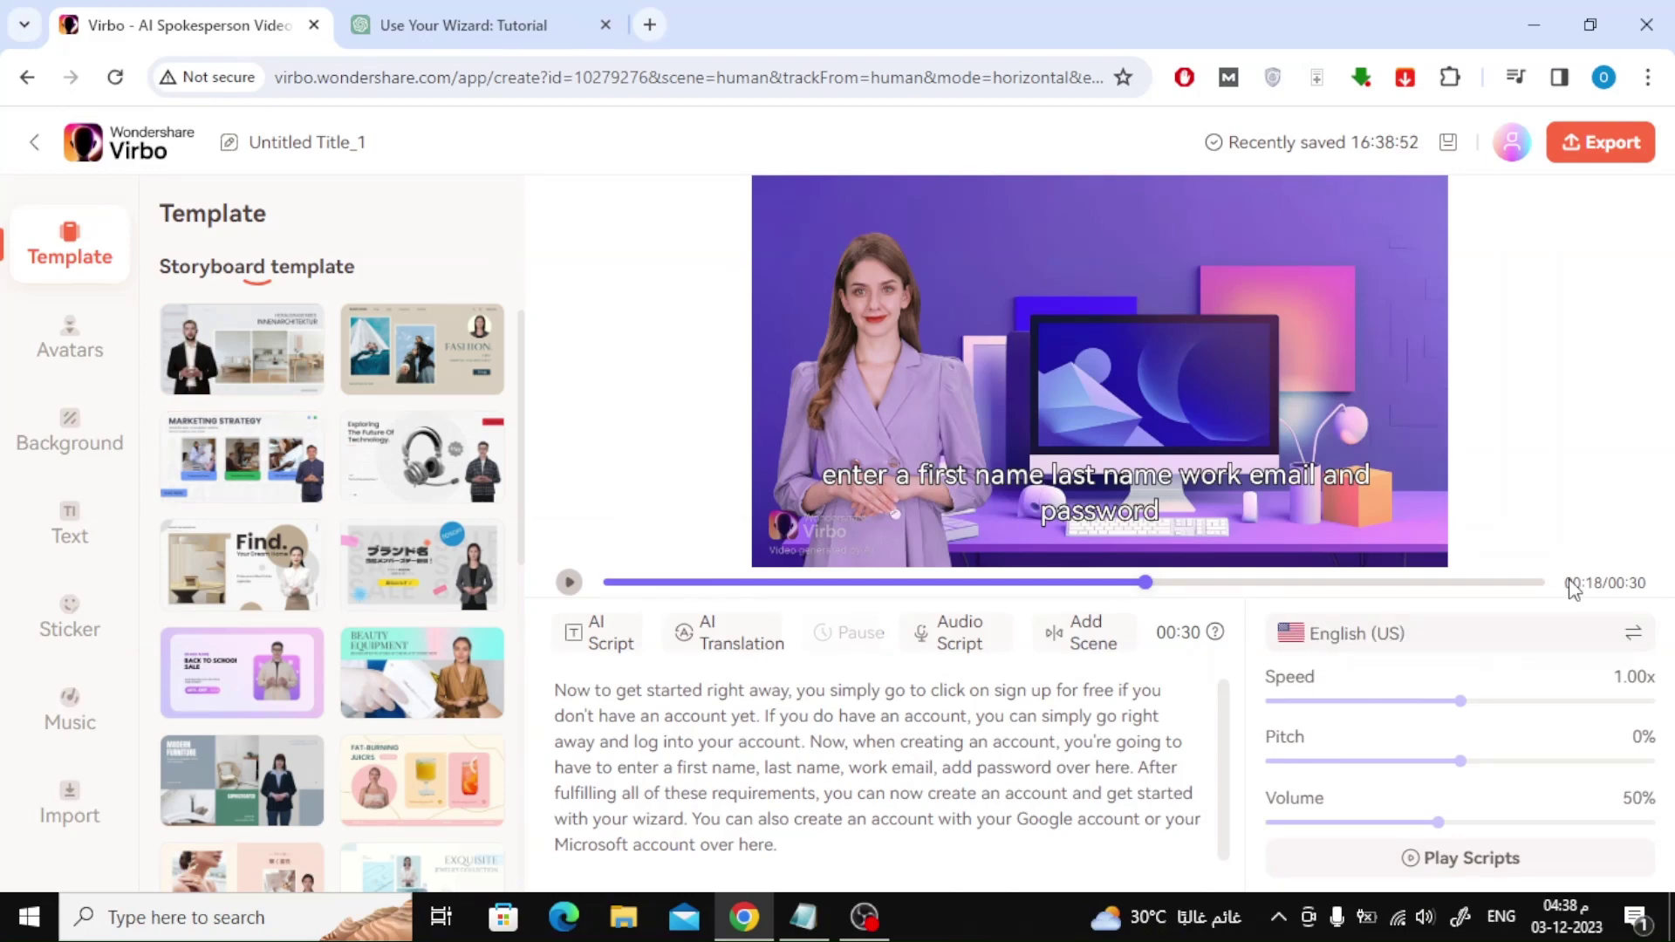
- Export the sign-up tutorial video so it appears in My Creations
{"action": "left_click", "coordinate": [1602, 141]}
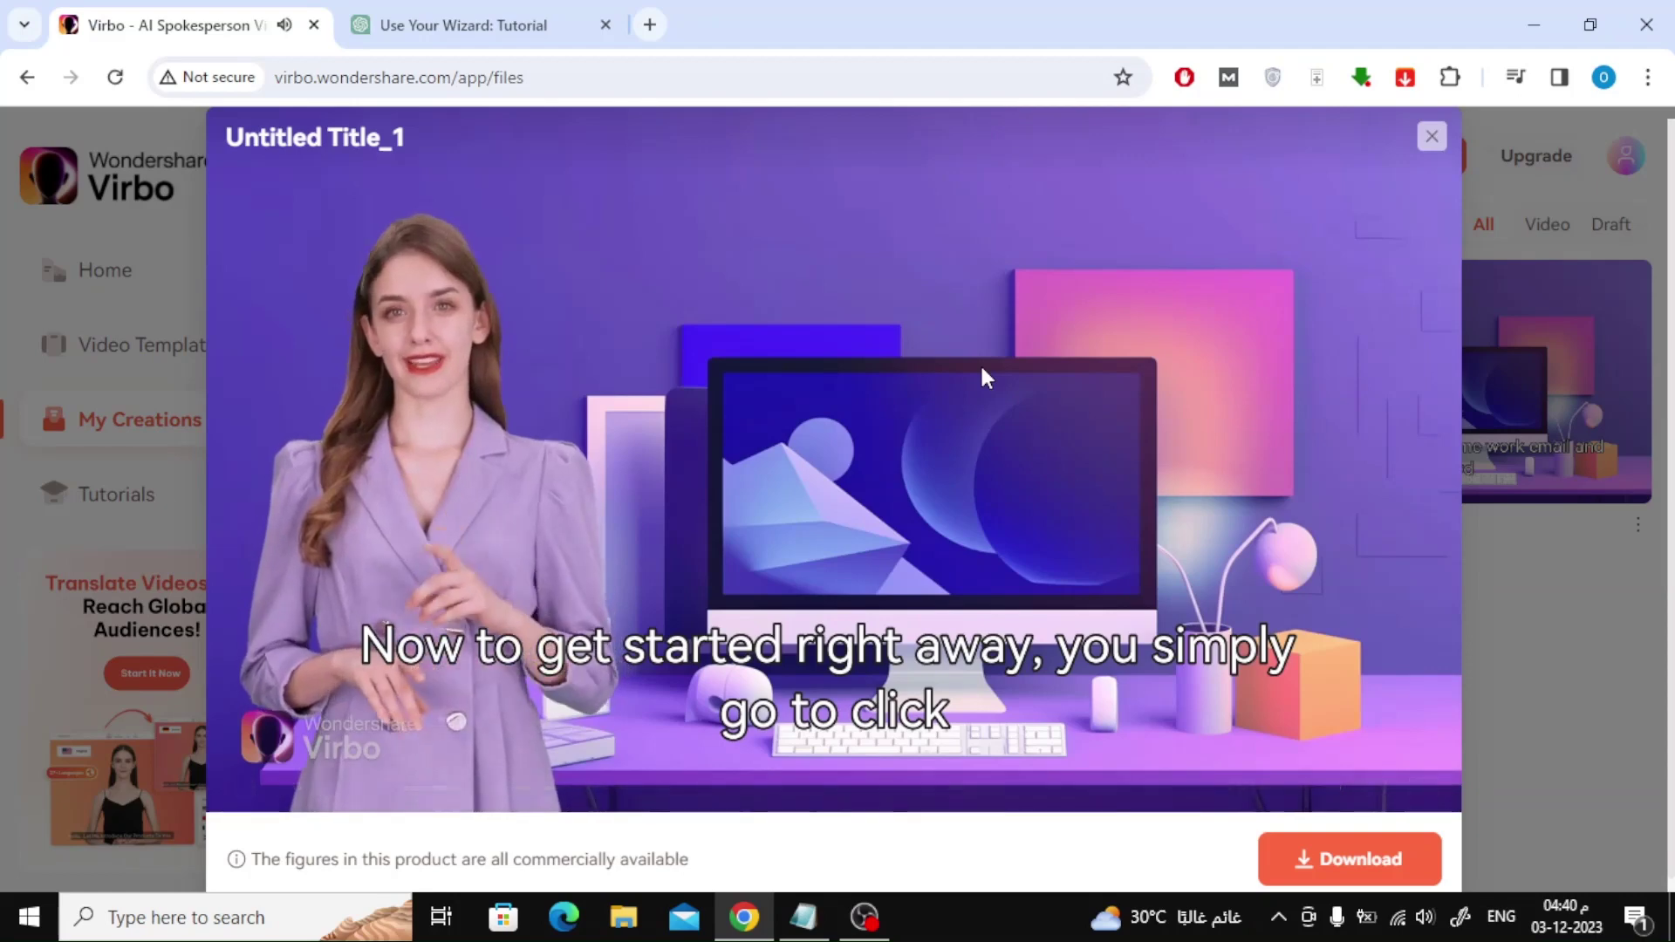
{"action": "left_click_drag", "start_coordinate": [1374, 681], "coordinate": [1374, 723]}
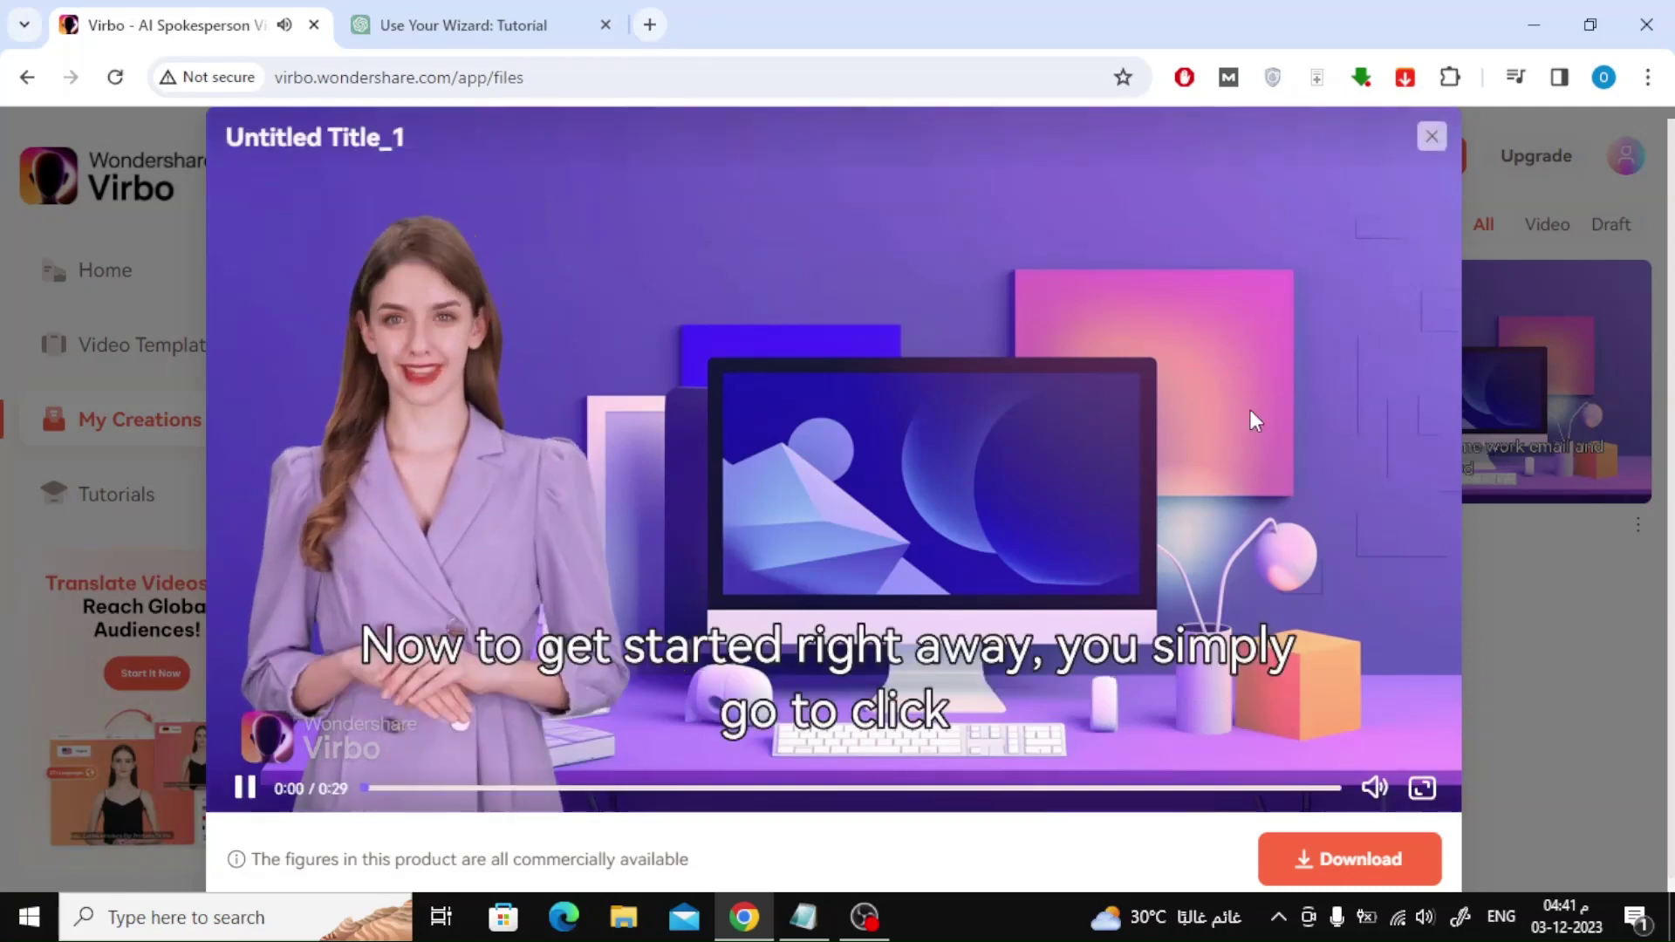
{"action": "left_click", "coordinate": [1430, 136]}
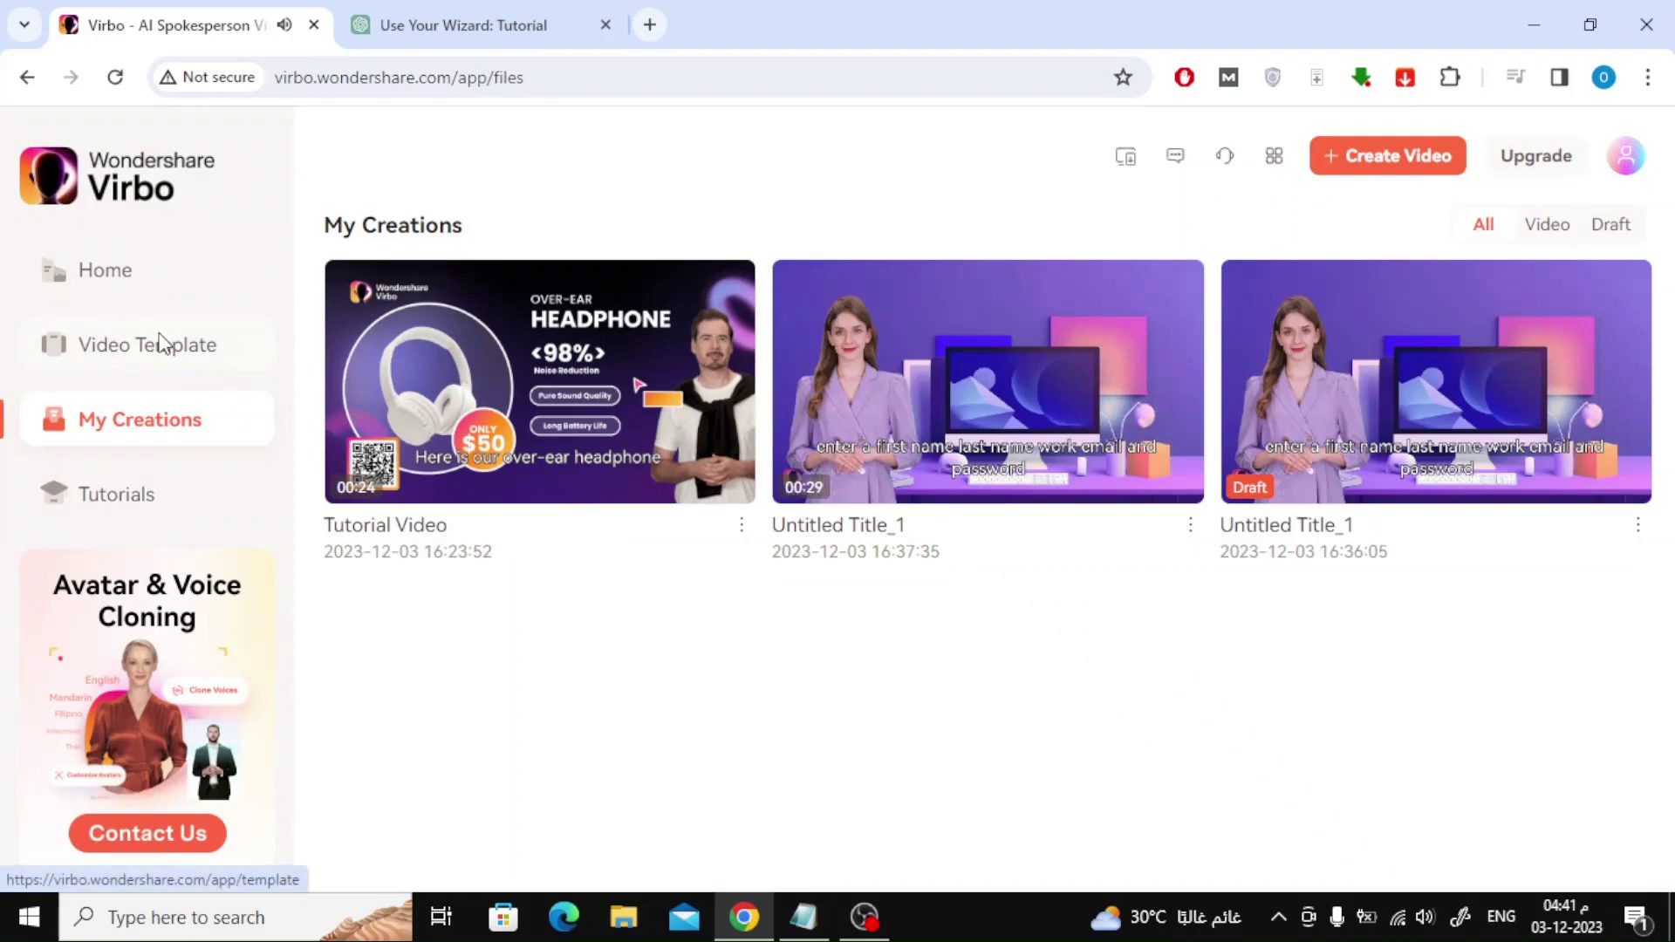
- Show the Video Template library with Hot marketing templates like New Pet Store Opens
{"action": "left_click", "coordinate": [163, 343]}
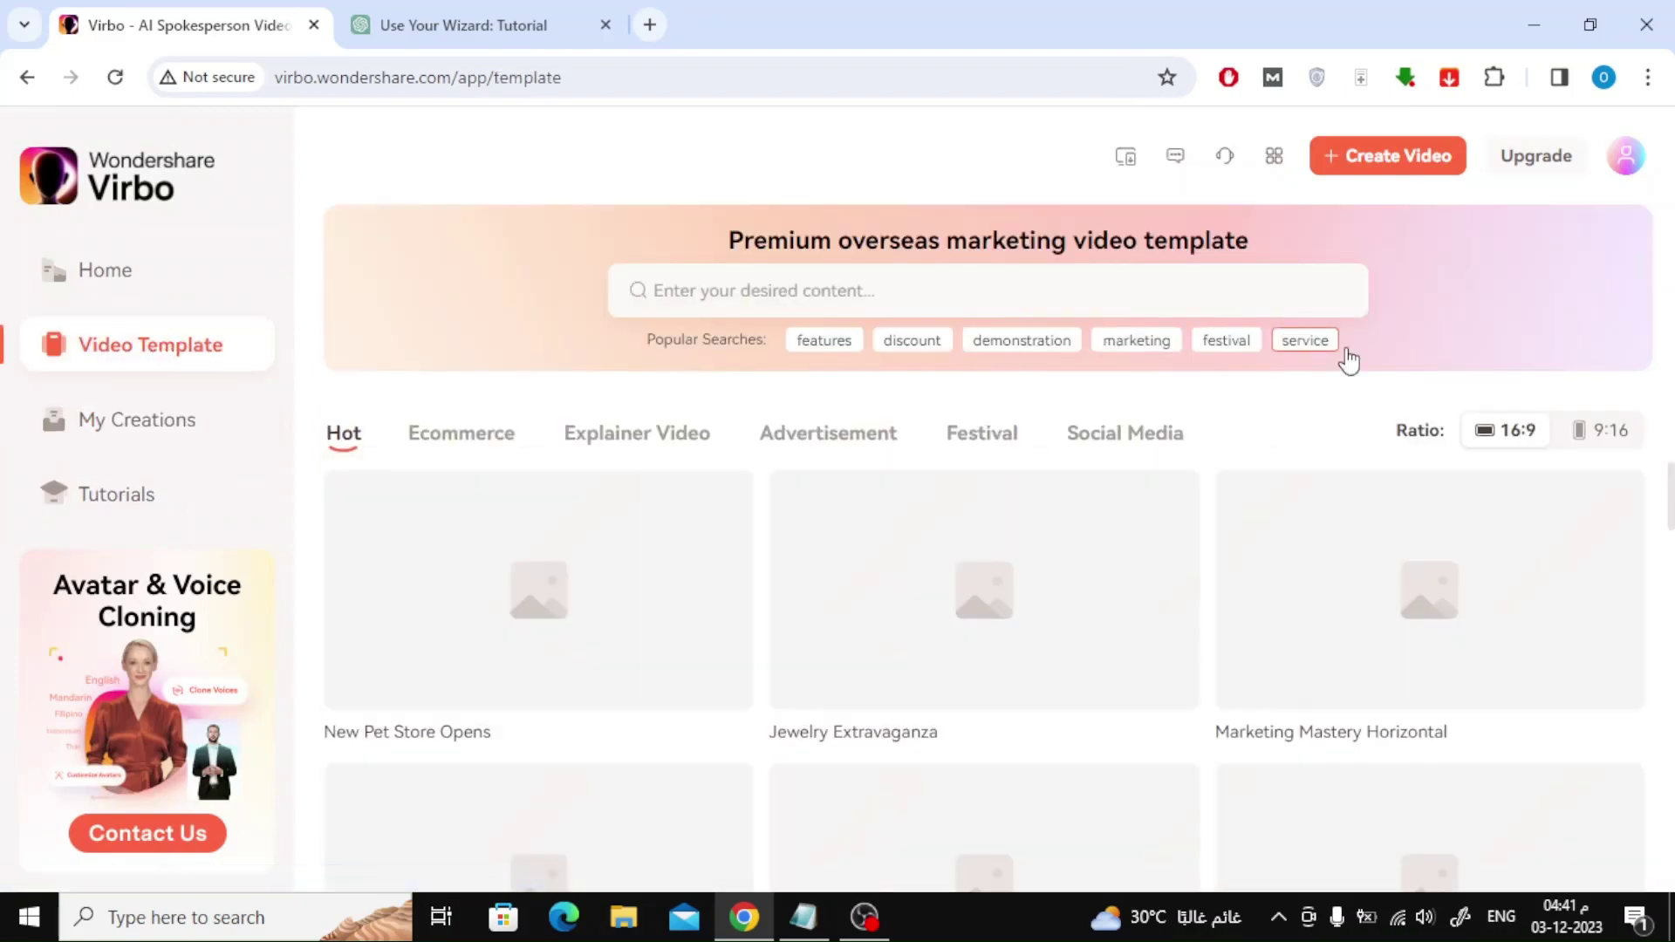